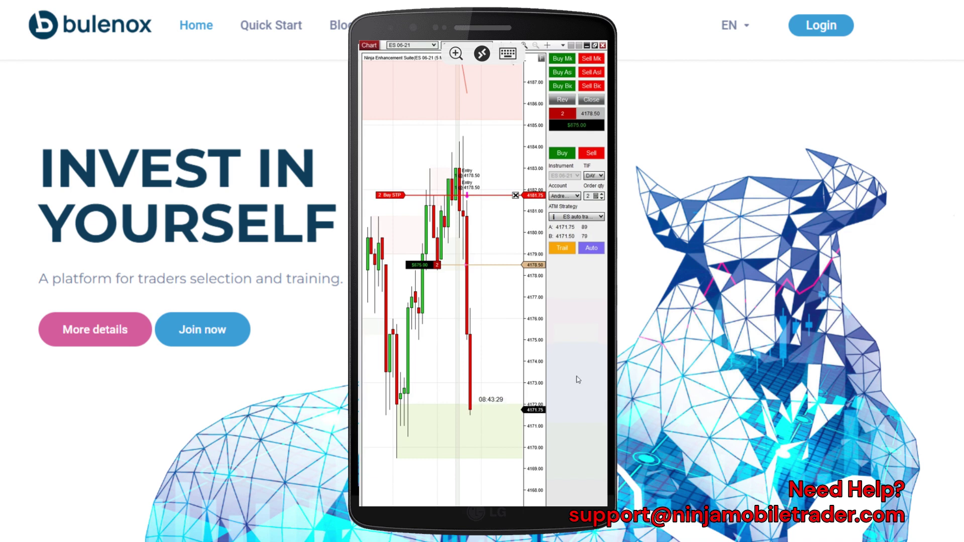
Show the crosshair and pan the ES 06-21 chart to keep the falling price of the two-contract position in view.
{"action": "middle_click", "coordinate": [490, 424]}
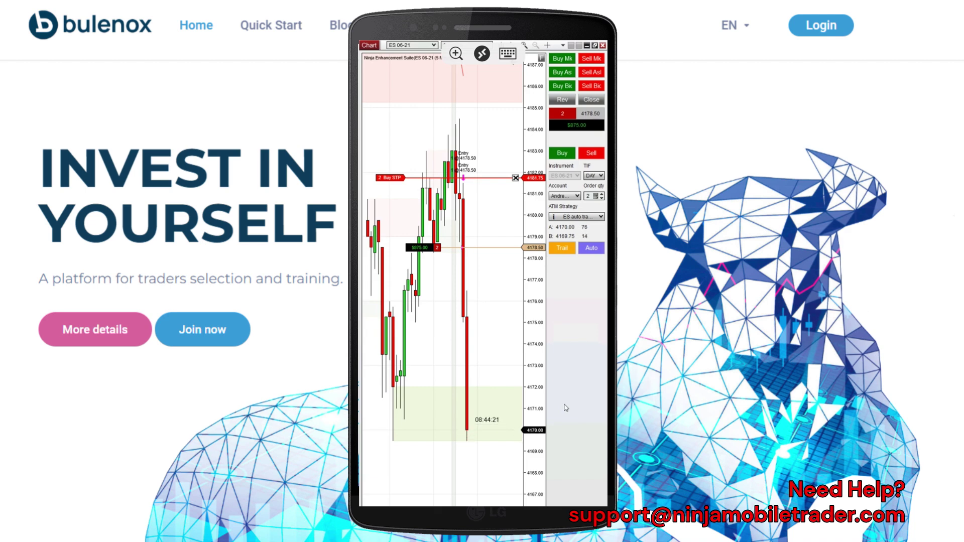
{"action": "left_click_drag", "start_coordinate": [482, 354], "coordinate": [495, 334]}
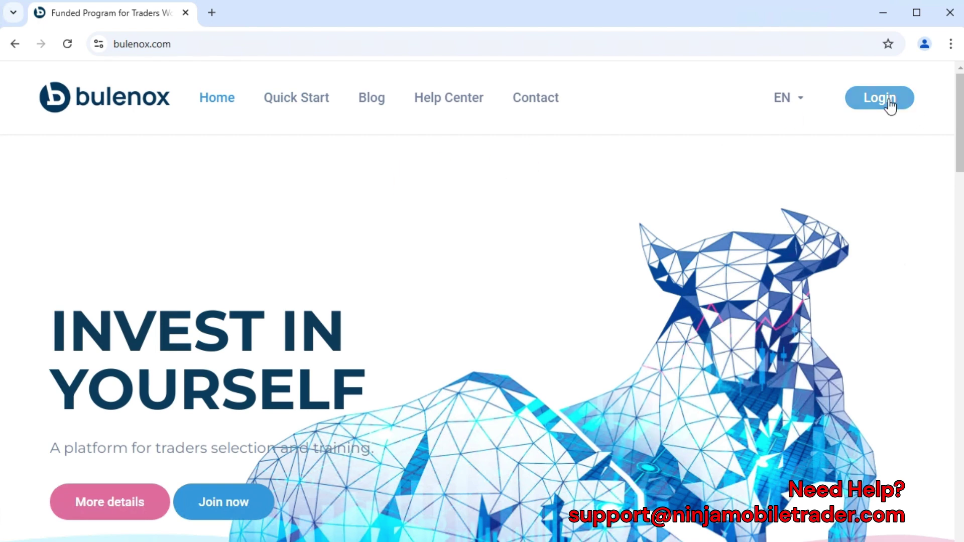
Sign in to the Bulenox member dashboard with the saved username.
{"action": "left_click", "coordinate": [889, 102]}
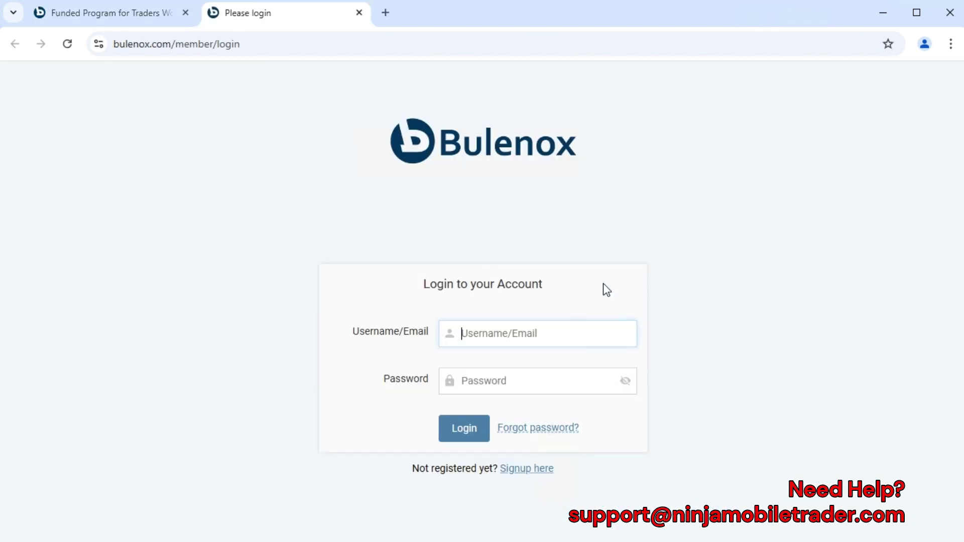
{"action": "left_click", "coordinate": [483, 335]}
{"action": "type", "text": "ninjamobiletrader"}
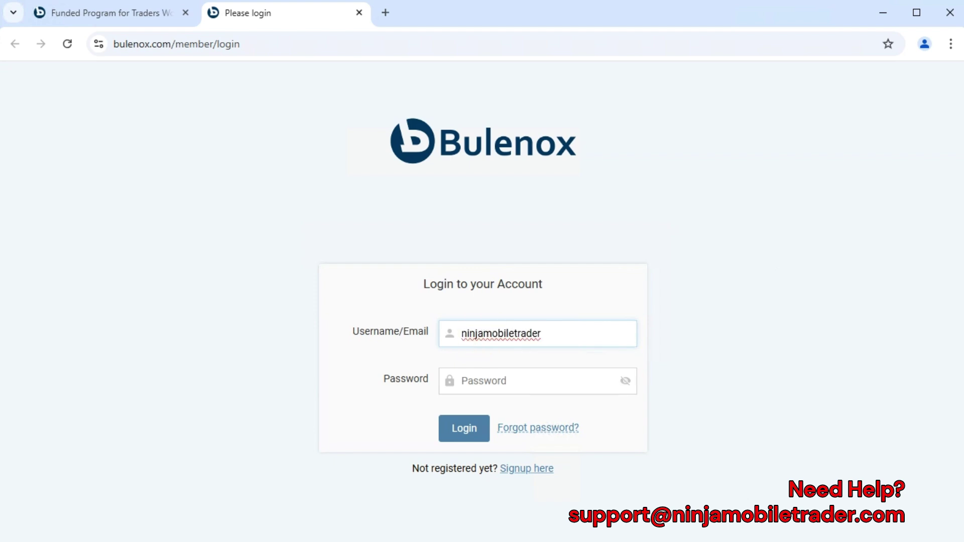
{"action": "key", "text": "Tab"}
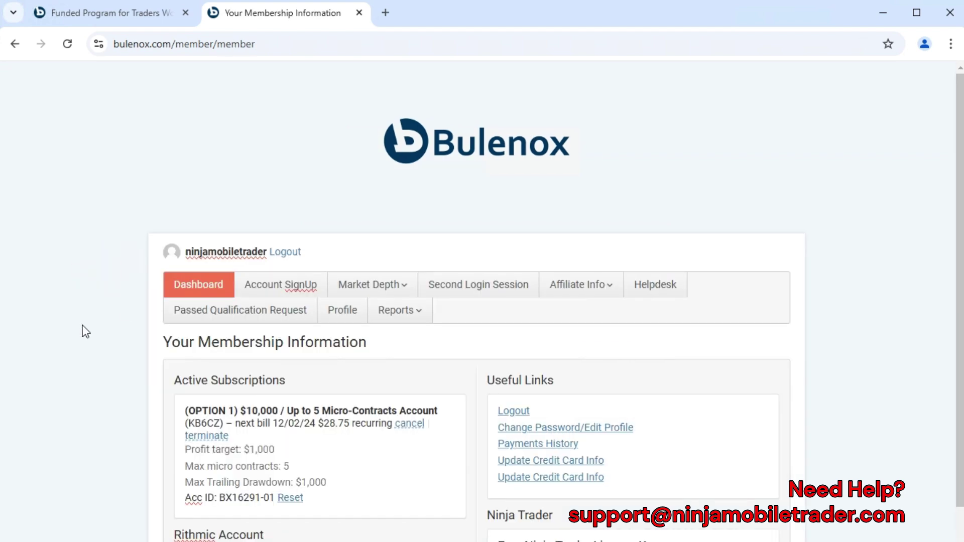
Scroll down to the Rithmic account username and the free NinjaTrader license key section.
{"action": "scroll", "coordinate": [82, 326], "scroll_direction": "down", "scroll_amount": 1}
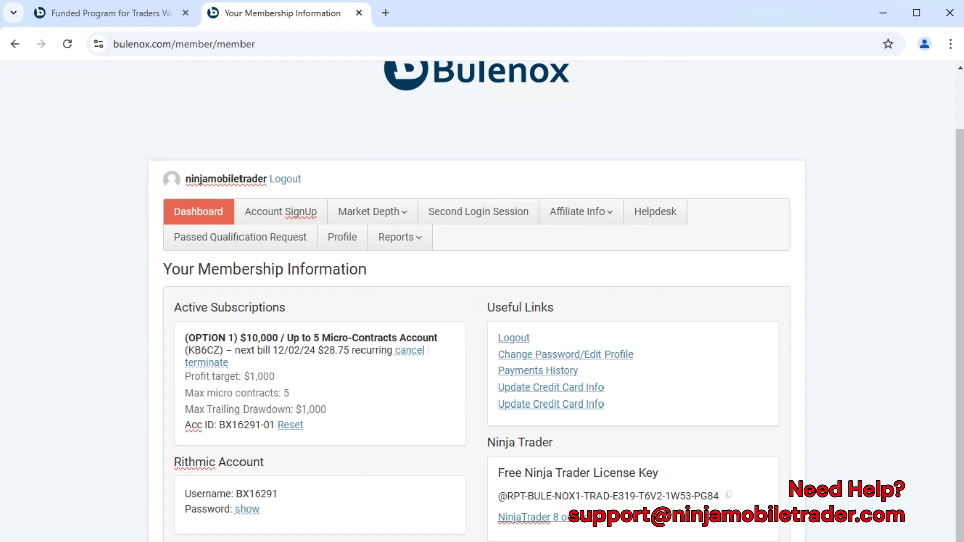
{"action": "left_click_drag", "start_coordinate": [190, 494], "coordinate": [266, 494]}
{"action": "left_click", "coordinate": [222, 493]}
{"action": "left_click_drag", "start_coordinate": [544, 473], "coordinate": [586, 473]}
Follow the NinjaTrader 8 link and view the Ninja Mobile Trader VPS pricing plans.
{"action": "left_click", "coordinate": [546, 528]}
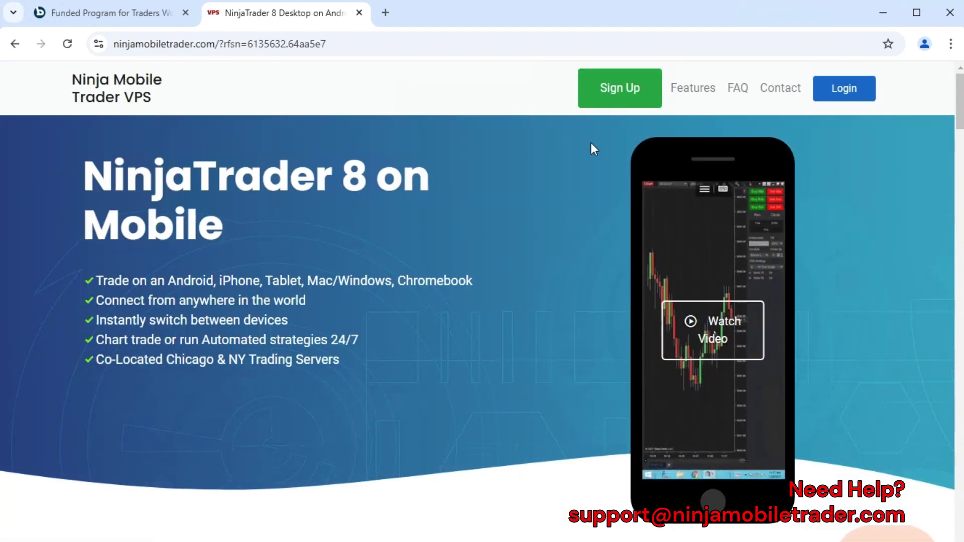
{"action": "left_click", "coordinate": [613, 97]}
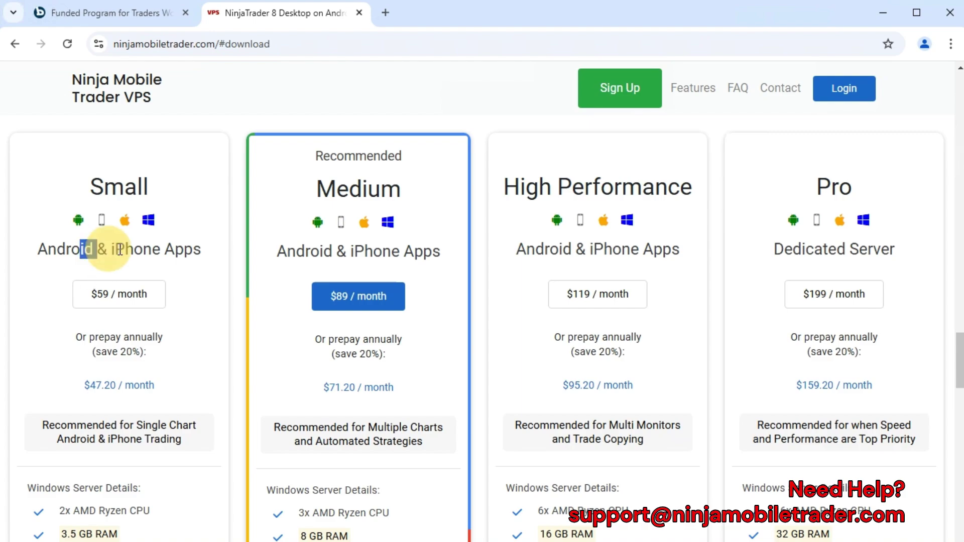
{"action": "left_click_drag", "start_coordinate": [959, 380], "coordinate": [949, 100]}
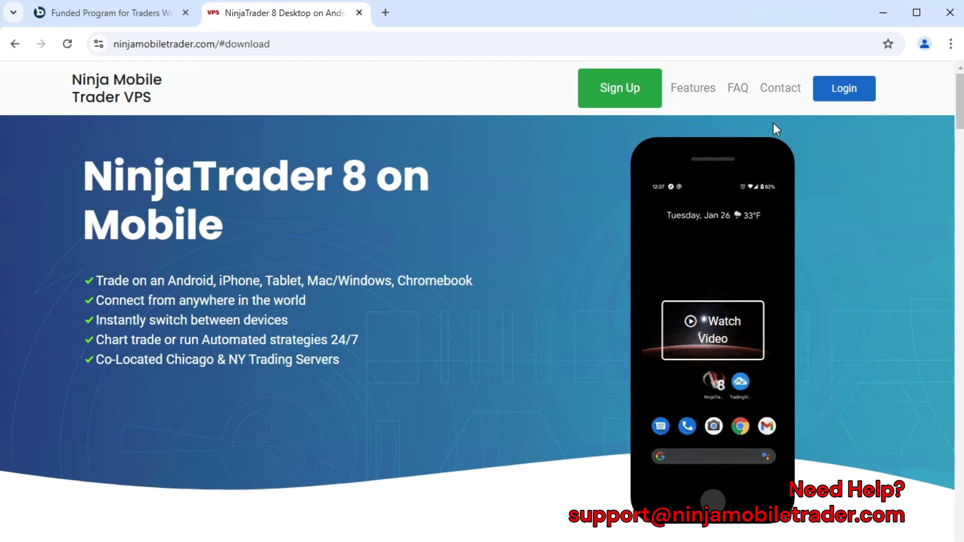
Log in to the VPS account page and review the Mac, iPhone and Android connection videos.
{"action": "left_click", "coordinate": [853, 88]}
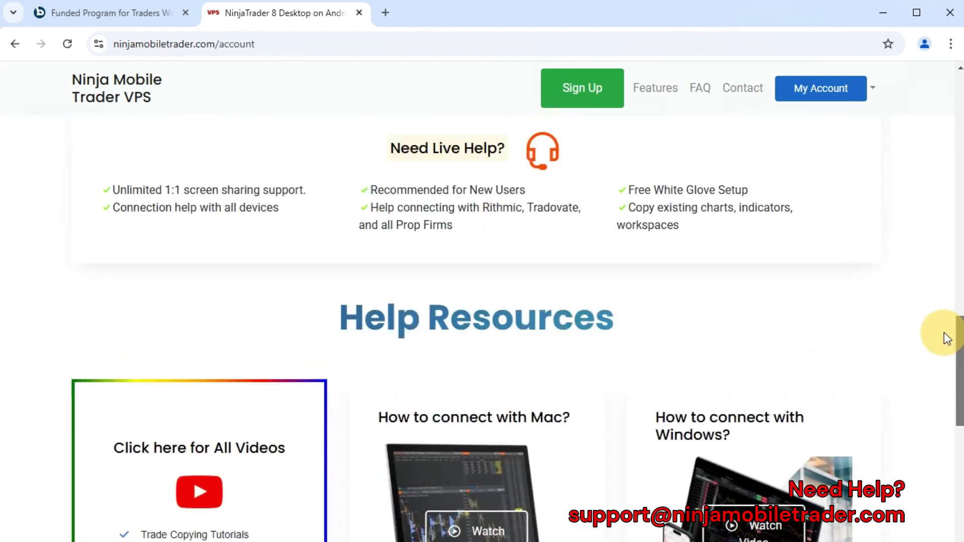
{"action": "scroll", "coordinate": [944, 332], "scroll_direction": "down", "scroll_amount": 5}
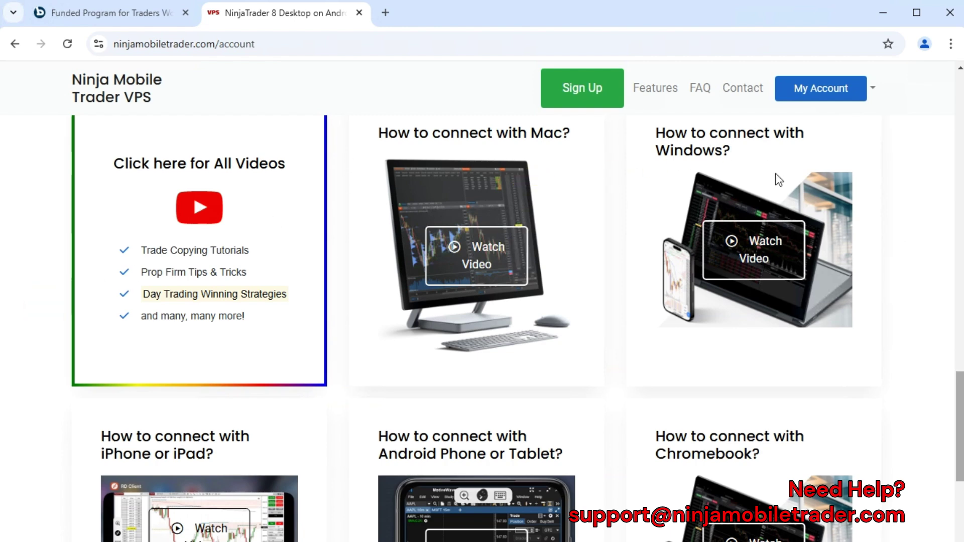
{"action": "left_click_drag", "start_coordinate": [470, 134], "coordinate": [551, 134]}
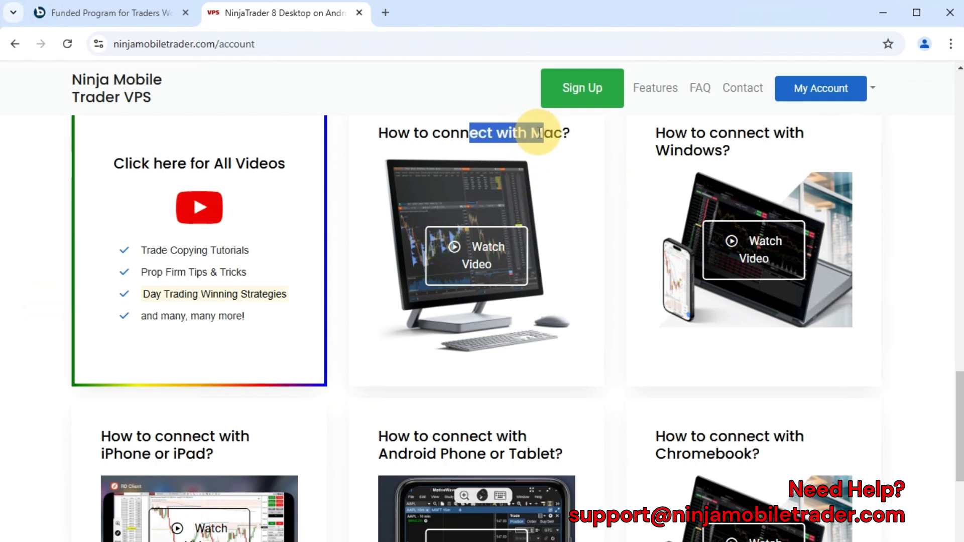
{"action": "left_click_drag", "start_coordinate": [126, 437], "coordinate": [158, 452]}
{"action": "left_click_drag", "start_coordinate": [458, 434], "coordinate": [470, 454]}
{"action": "left_click", "coordinate": [475, 447]}
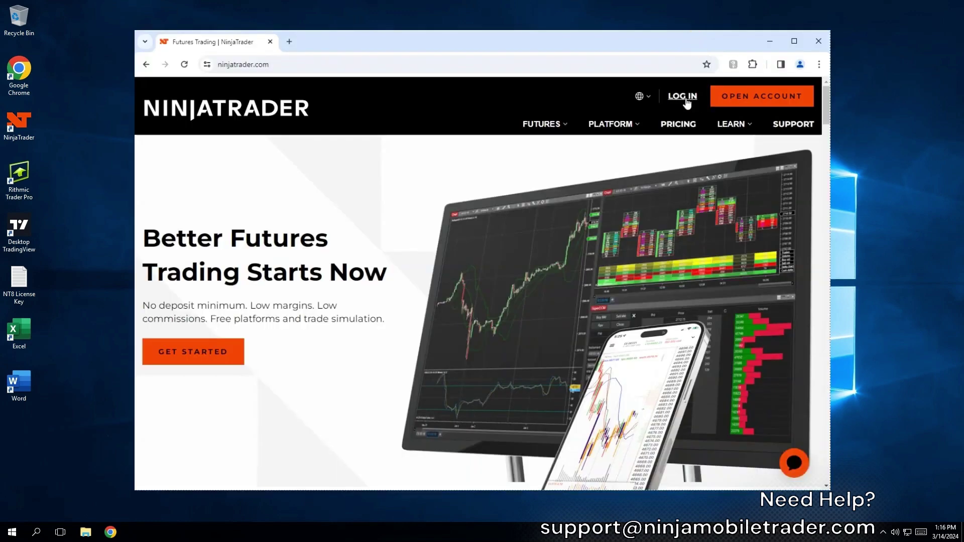
Register a new NinjaTrader account by submitting an e-mail address.
{"action": "left_click", "coordinate": [686, 99]}
{"action": "left_click", "coordinate": [544, 246]}
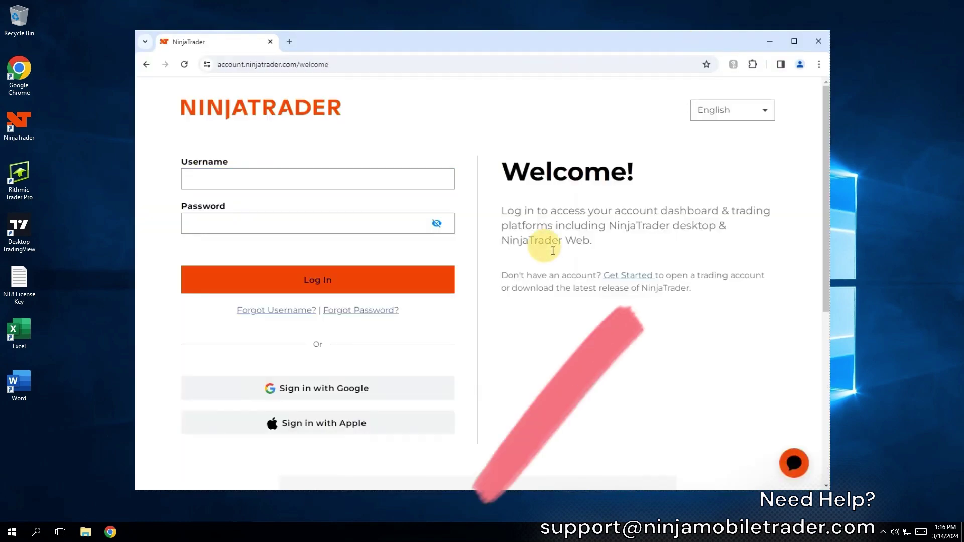
{"action": "left_click", "coordinate": [635, 275]}
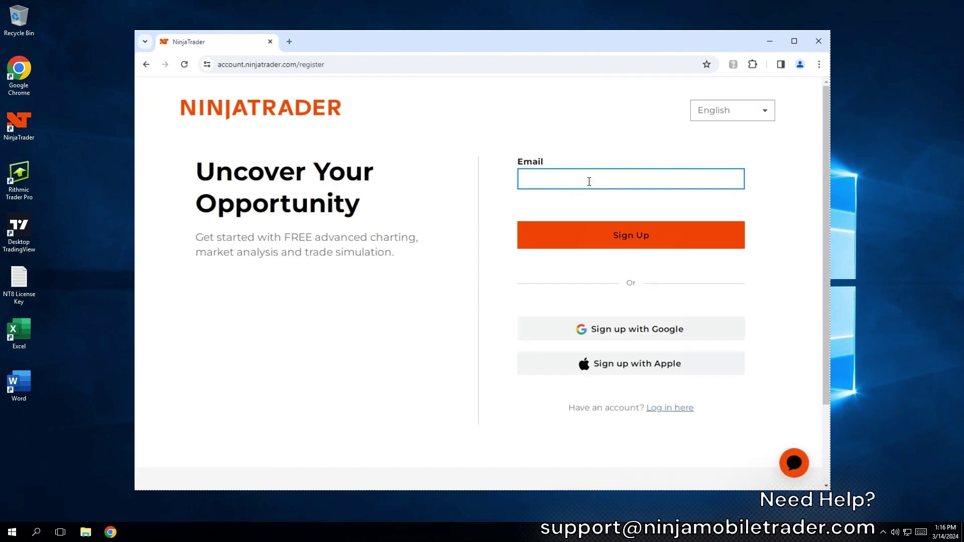
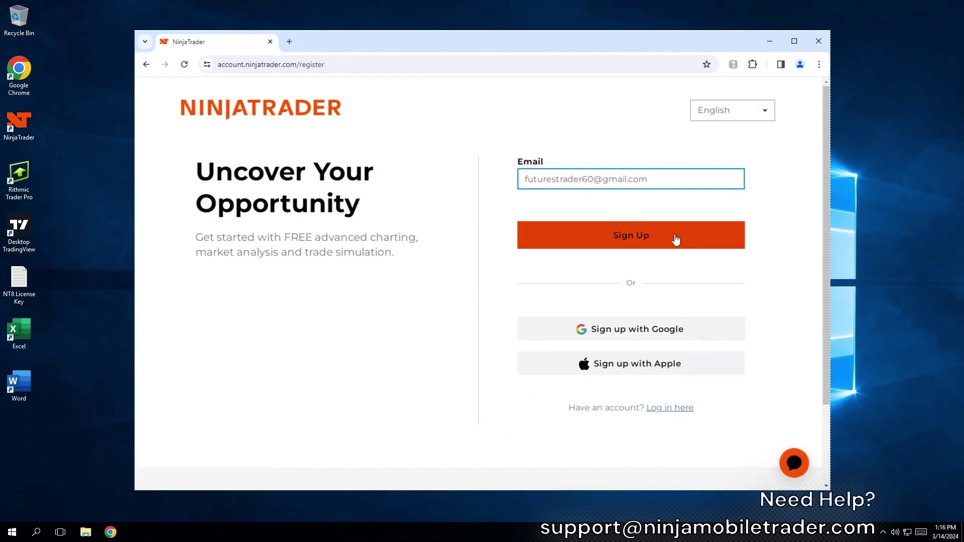
{"action": "left_click", "coordinate": [673, 239]}
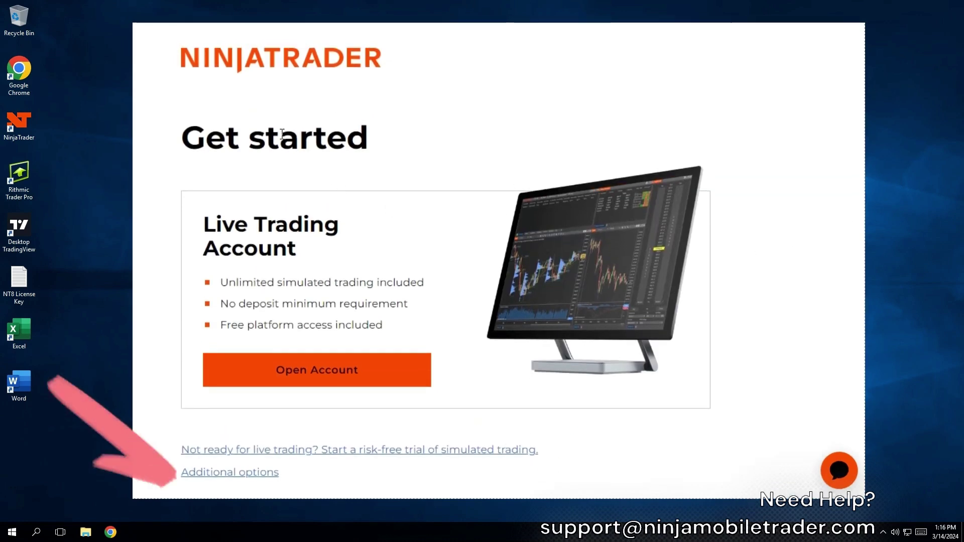
Reveal the additional account options and start the Import License Key option.
{"action": "left_click", "coordinate": [259, 475]}
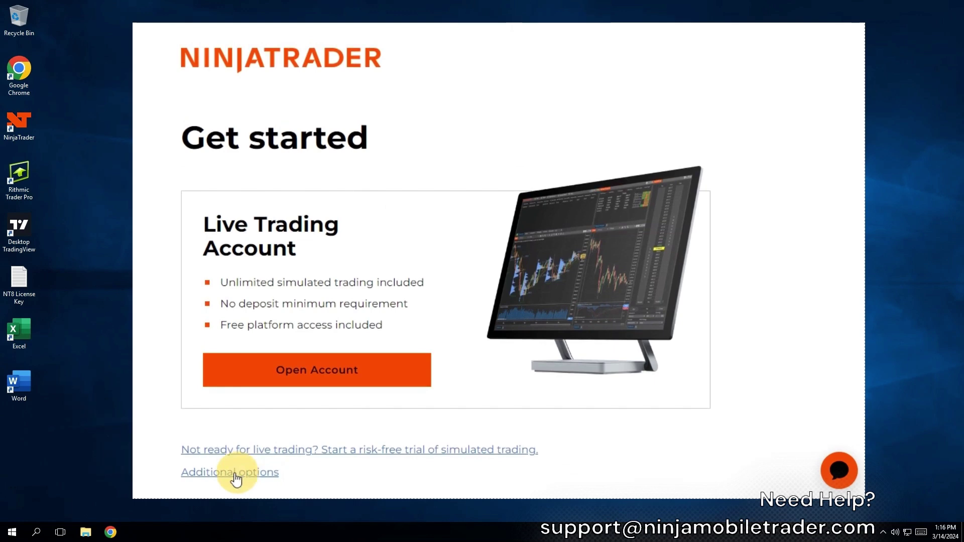
{"action": "scroll", "coordinate": [345, 448], "scroll_direction": "down", "scroll_amount": 5}
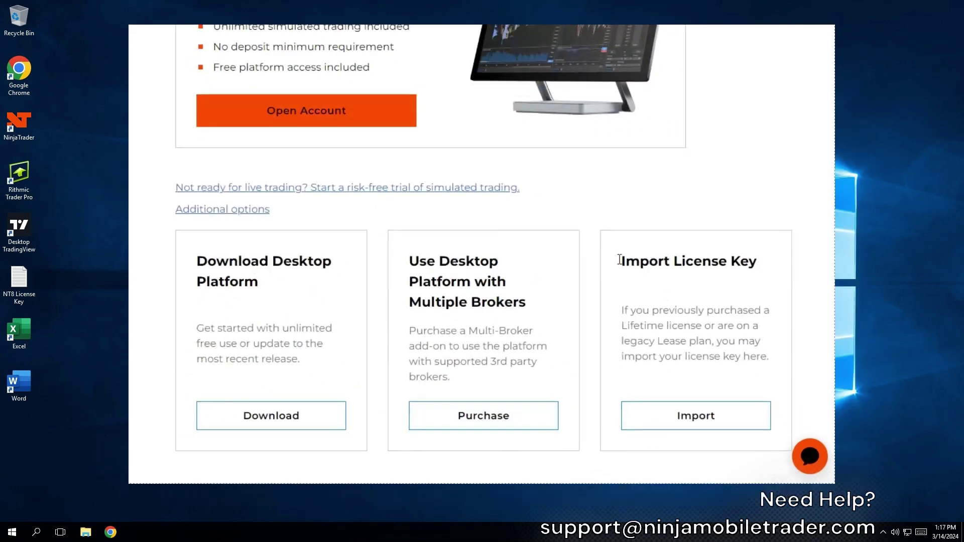
{"action": "left_click_drag", "start_coordinate": [618, 263], "coordinate": [717, 268]}
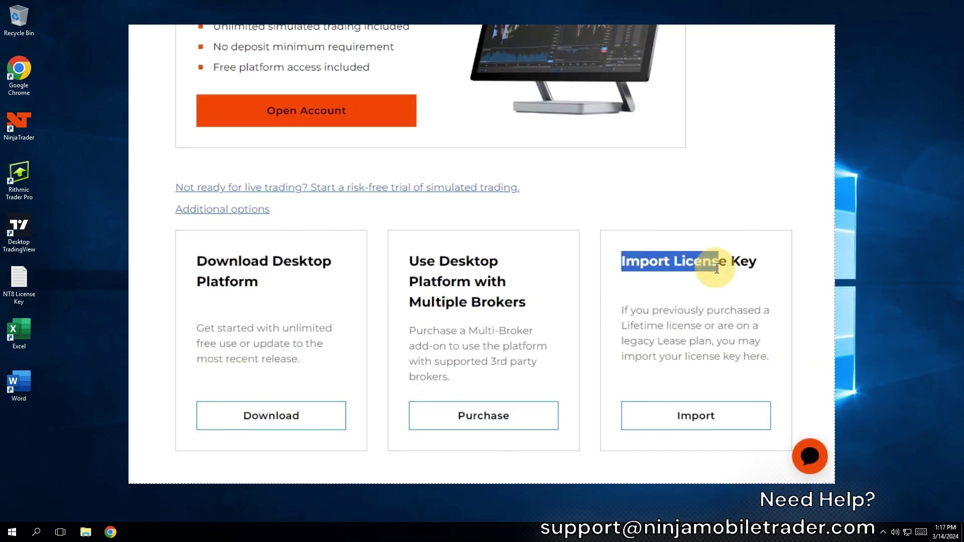
{"action": "left_click", "coordinate": [692, 427]}
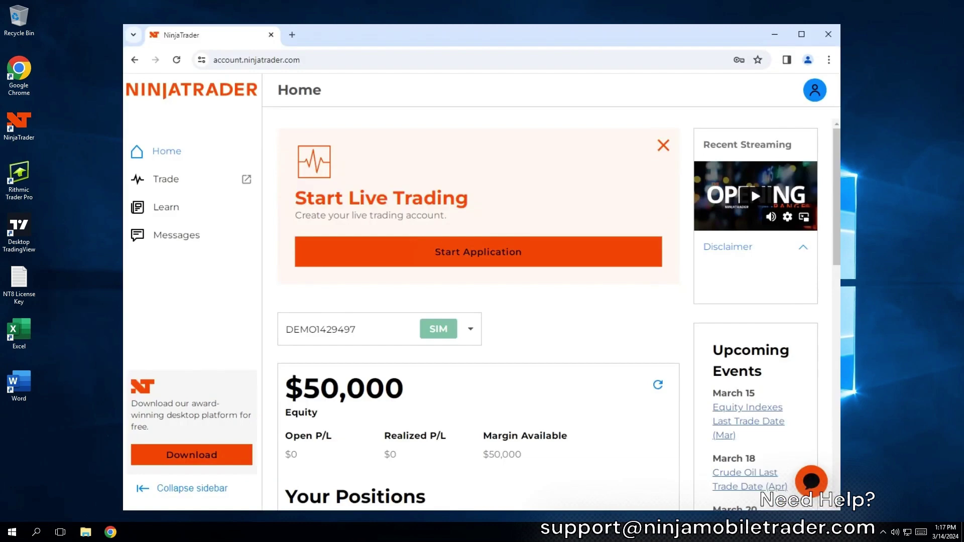
Open Settings > Plans > Import a license key and focus the License Key field.
{"action": "left_click", "coordinate": [813, 95]}
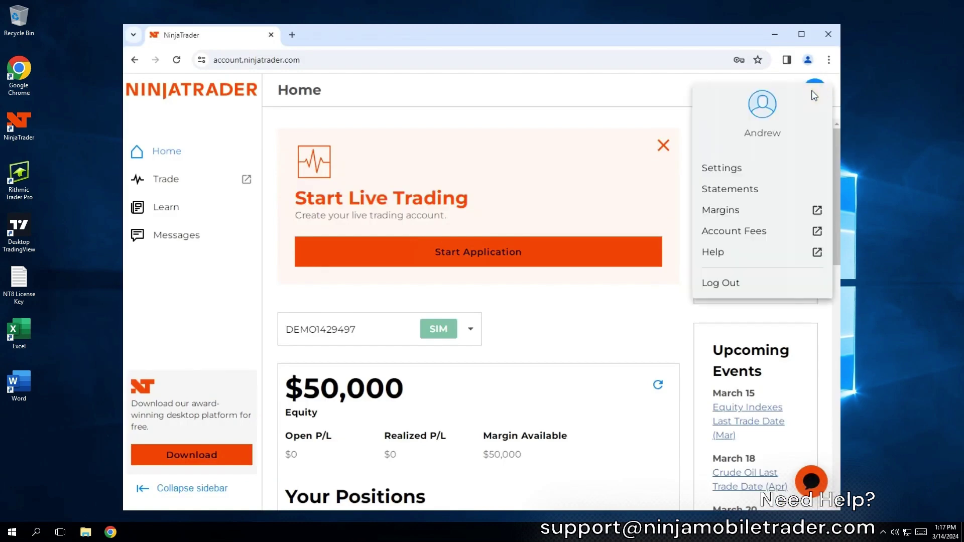
{"action": "left_click", "coordinate": [732, 168]}
{"action": "left_click", "coordinate": [389, 134]}
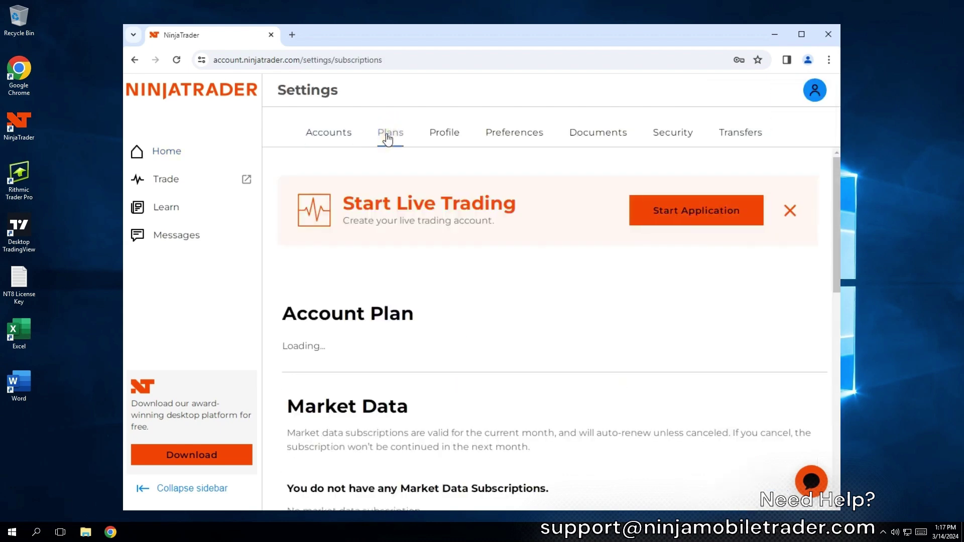
{"action": "scroll", "coordinate": [402, 327], "scroll_direction": "down", "scroll_amount": 1}
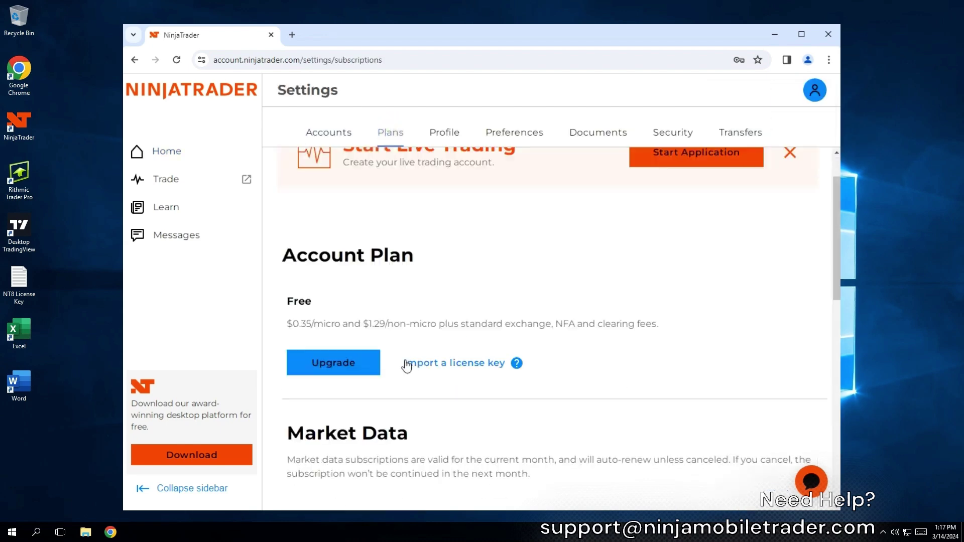
{"action": "left_click", "coordinate": [457, 364]}
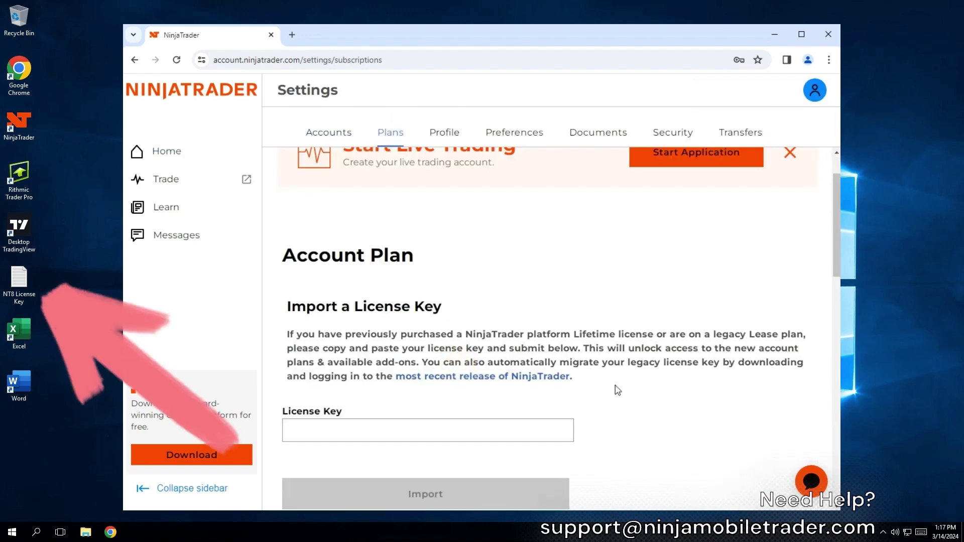
{"action": "scroll", "coordinate": [527, 374], "scroll_direction": "down", "scroll_amount": 1}
{"action": "left_click", "coordinate": [527, 375]}
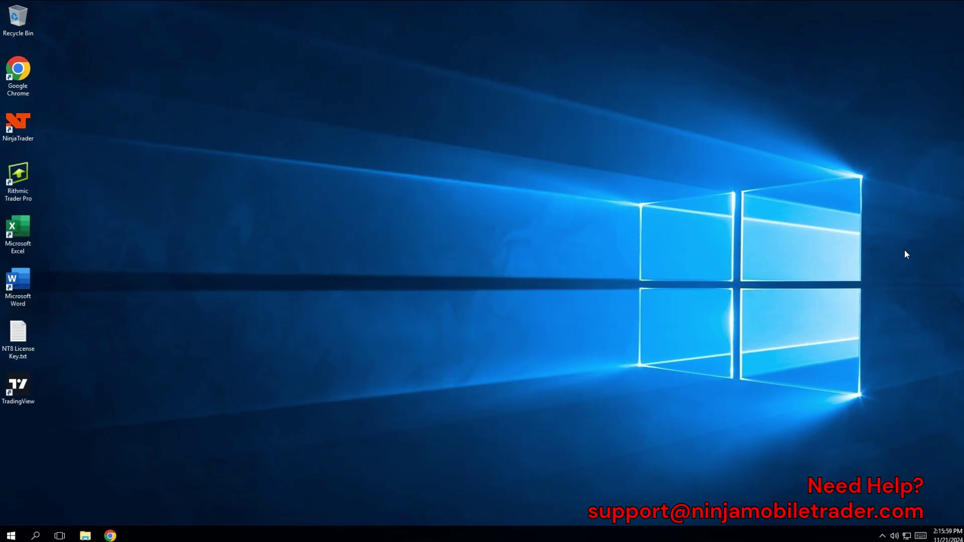
Launch the Rithmic Trader Pro login and move it beside the Bulenox page.
{"action": "double_click", "coordinate": [10, 184]}
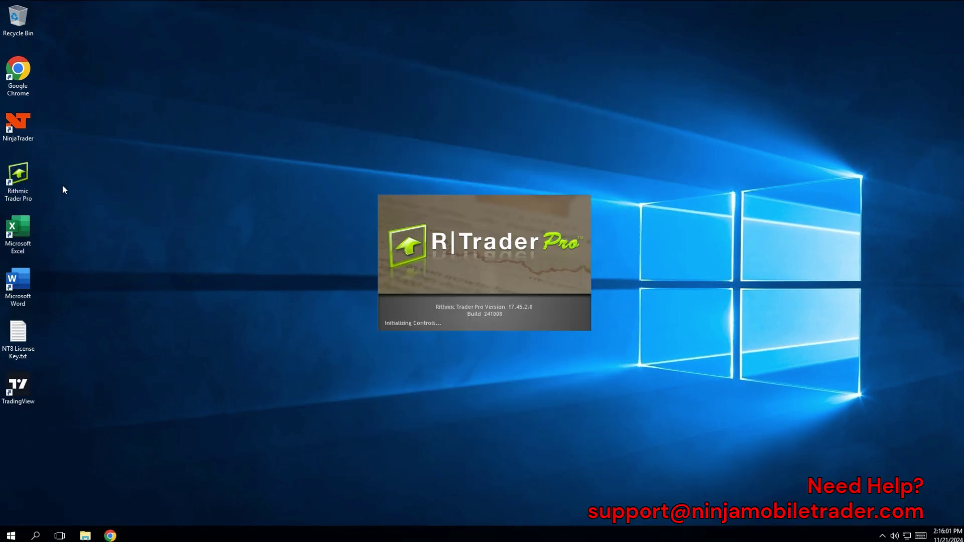
{"action": "mouse_move", "coordinate": [112, 536]}
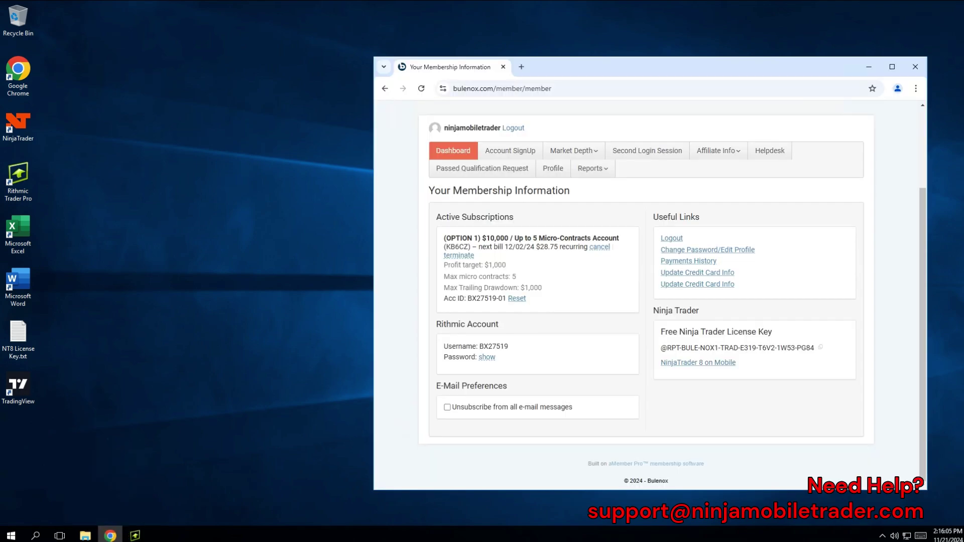
{"action": "left_click", "coordinate": [133, 537]}
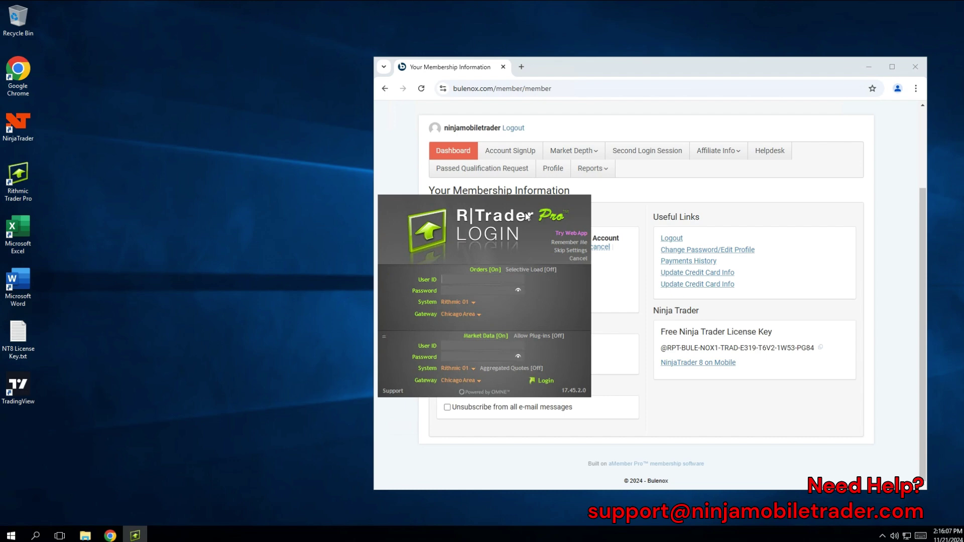
{"action": "left_click_drag", "start_coordinate": [526, 216], "coordinate": [291, 184]}
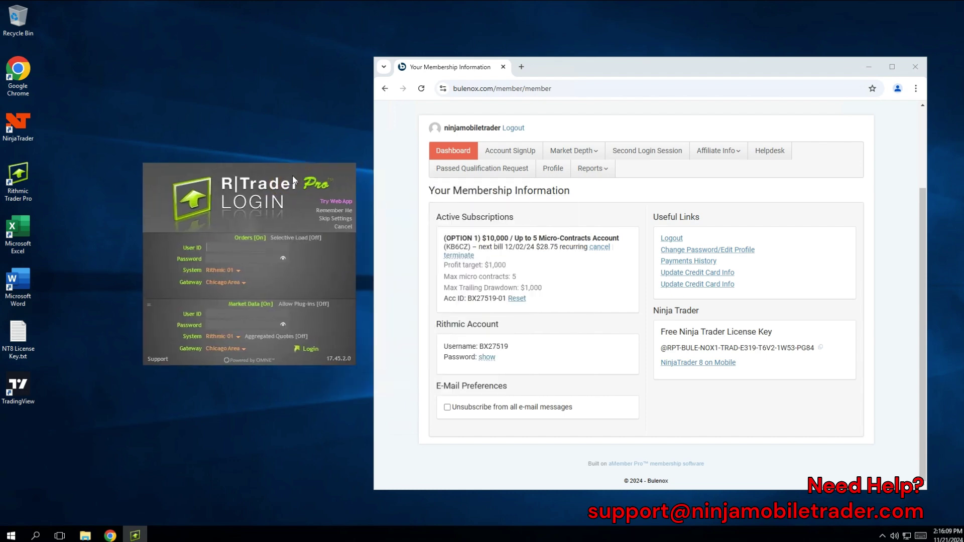
Copy the Rithmic username from Bulenox into User ID and enter the password.
{"action": "double_click", "coordinate": [491, 346]}
{"action": "key", "text": "ctrl+c"}
{"action": "left_click", "coordinate": [241, 247]}
{"action": "key", "text": "ctrl+v"}
{"action": "left_click", "coordinate": [225, 259]}
{"action": "type", "text": "*******"}
Disable market data, choose Rithmic Paper Trading with Chicago Area, and tick Remember Me.
{"action": "left_click", "coordinate": [251, 304]}
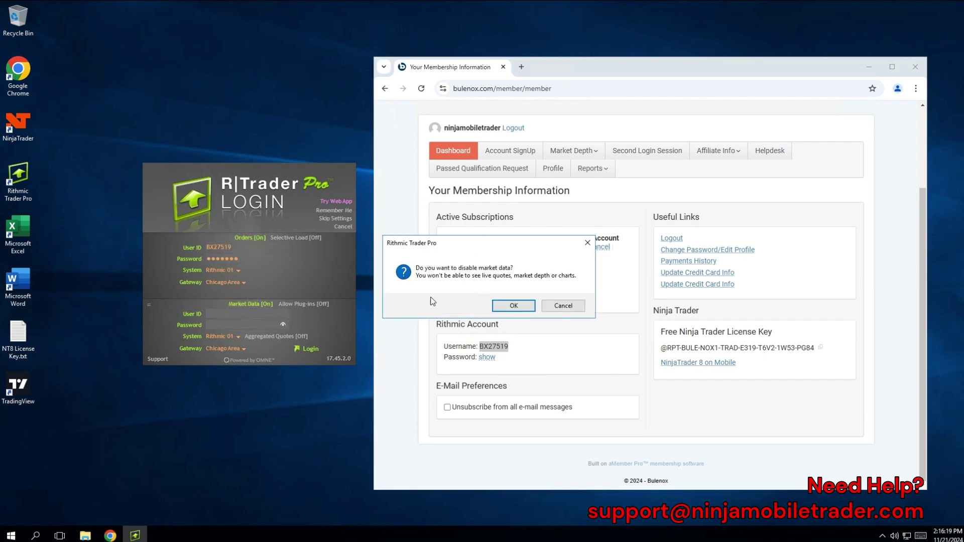
{"action": "left_click", "coordinate": [499, 307]}
{"action": "left_click", "coordinate": [237, 272]}
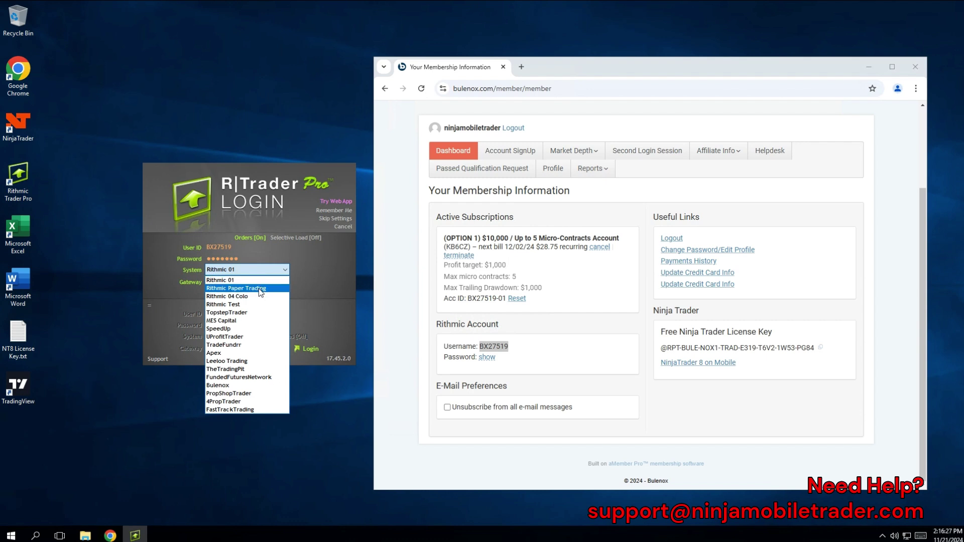
{"action": "left_click", "coordinate": [271, 289]}
{"action": "left_click", "coordinate": [238, 283]}
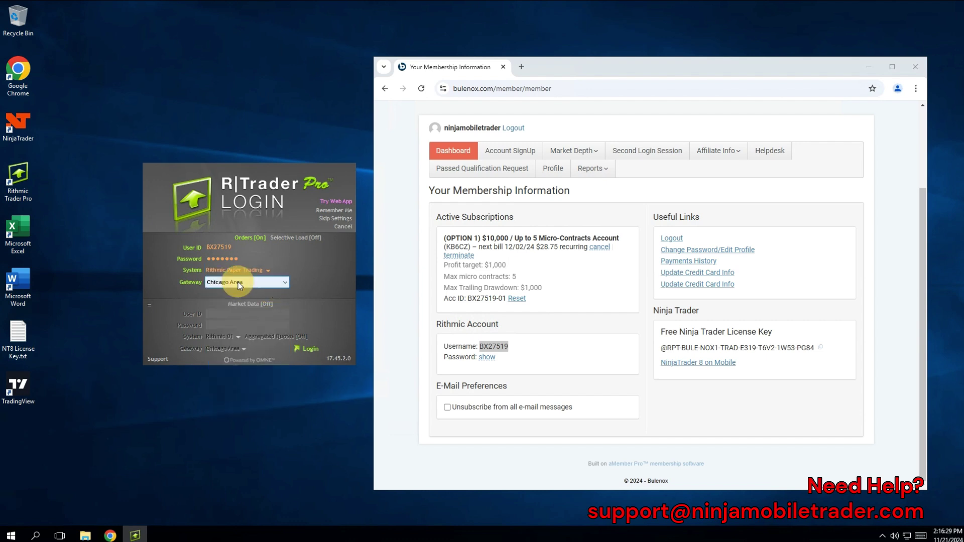
{"action": "left_click", "coordinate": [224, 286]}
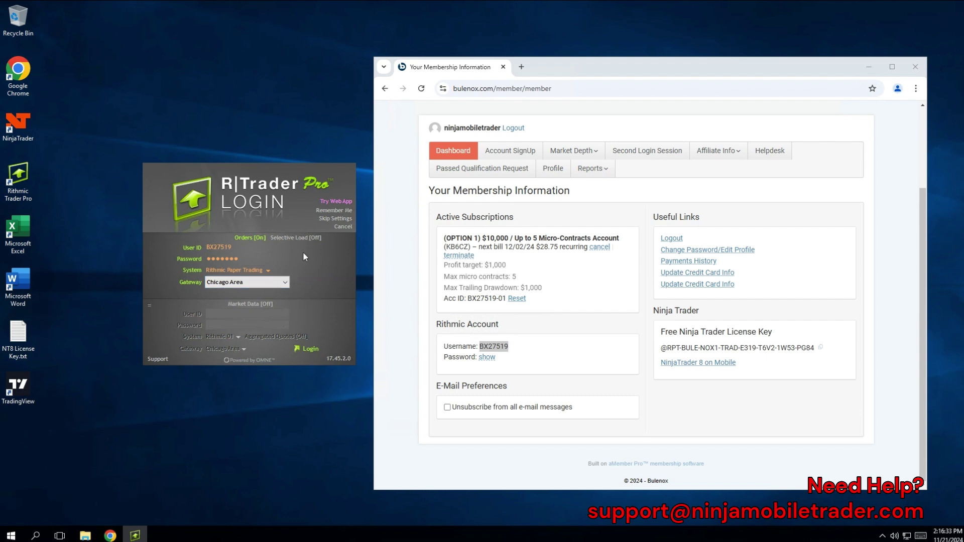
{"action": "left_click", "coordinate": [869, 66]}
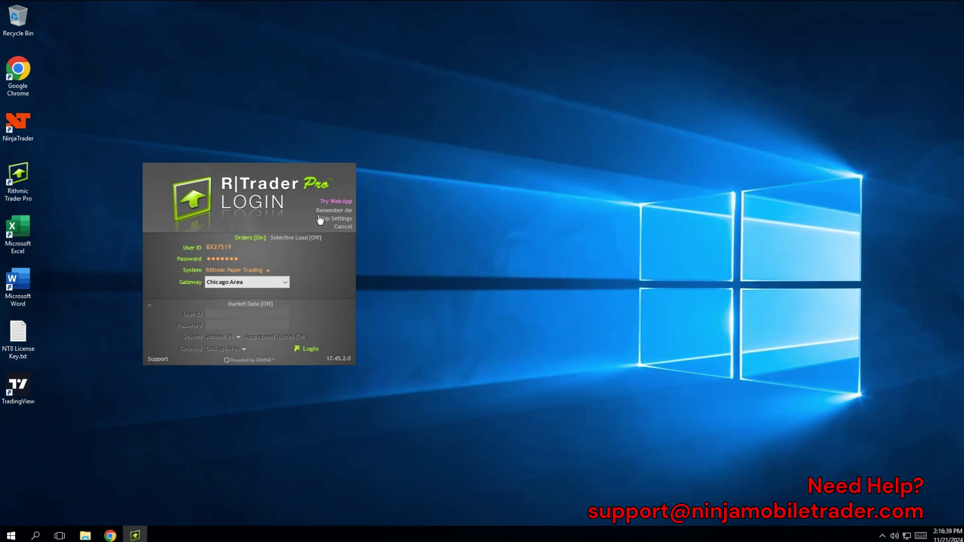
{"action": "left_click", "coordinate": [334, 210]}
Log in to the paper trading account and close the Orders and Positions windows.
{"action": "left_click", "coordinate": [306, 350]}
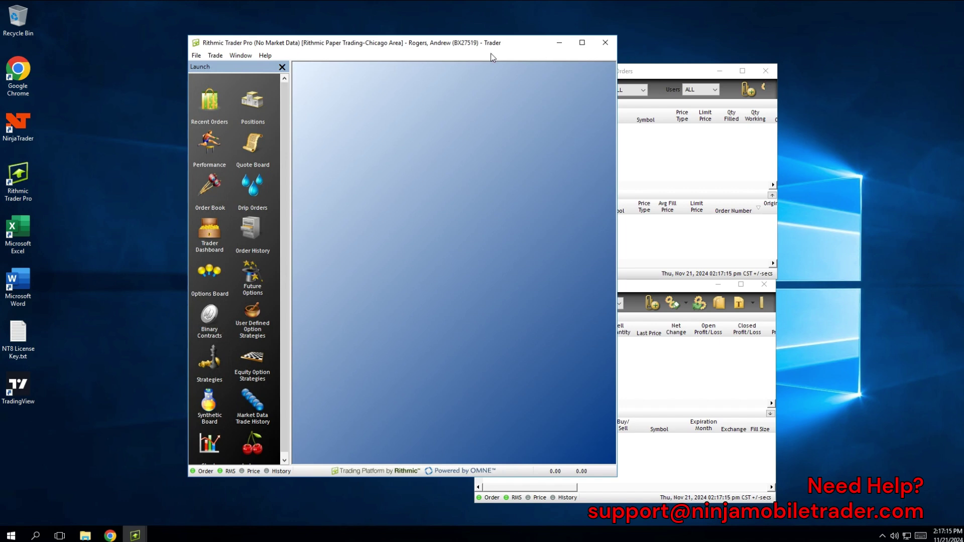
{"action": "left_click", "coordinate": [766, 71]}
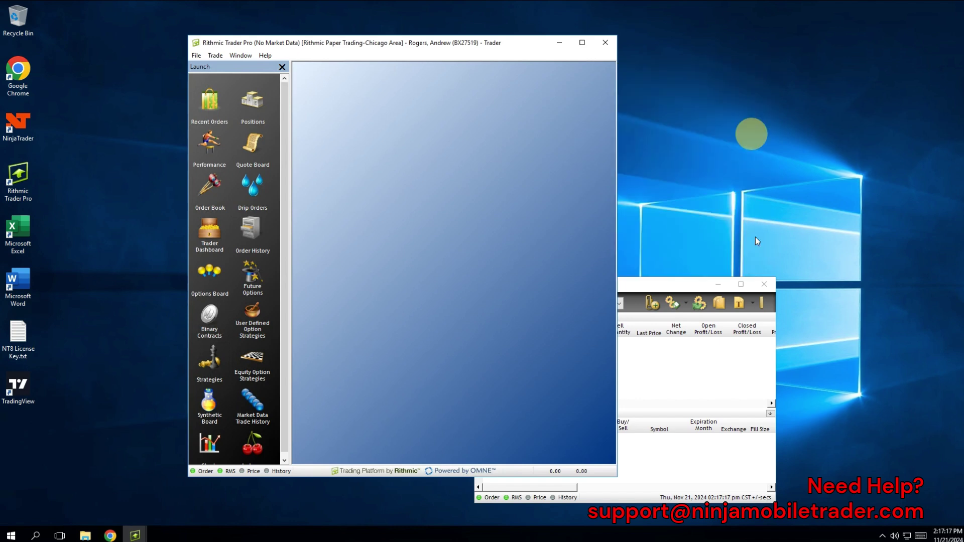
{"action": "left_click", "coordinate": [764, 285]}
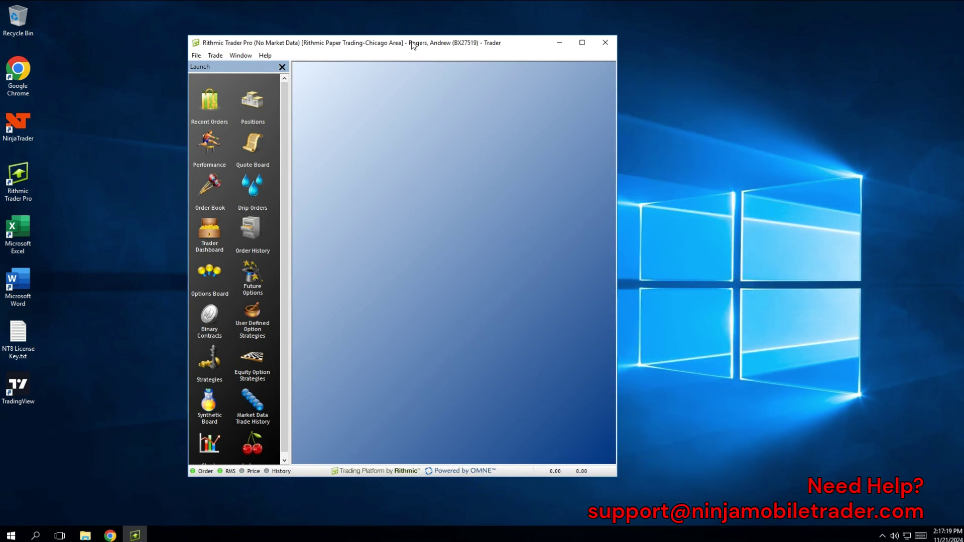
Move the Trader window right and open a fresh Positions window at the top right.
{"action": "left_click_drag", "start_coordinate": [394, 46], "coordinate": [681, 56]}
{"action": "left_click", "coordinate": [530, 117]}
{"action": "left_click_drag", "start_coordinate": [536, 121], "coordinate": [822, 81]}
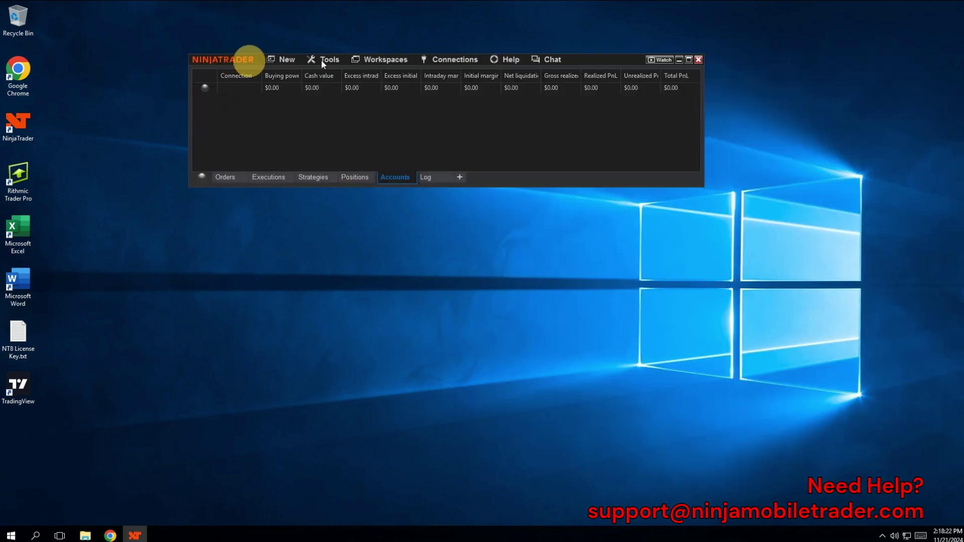
Add a Rithmic for NinjaTrader Brokerage connection named Bulenox that connects on startup.
{"action": "left_click", "coordinate": [457, 60]}
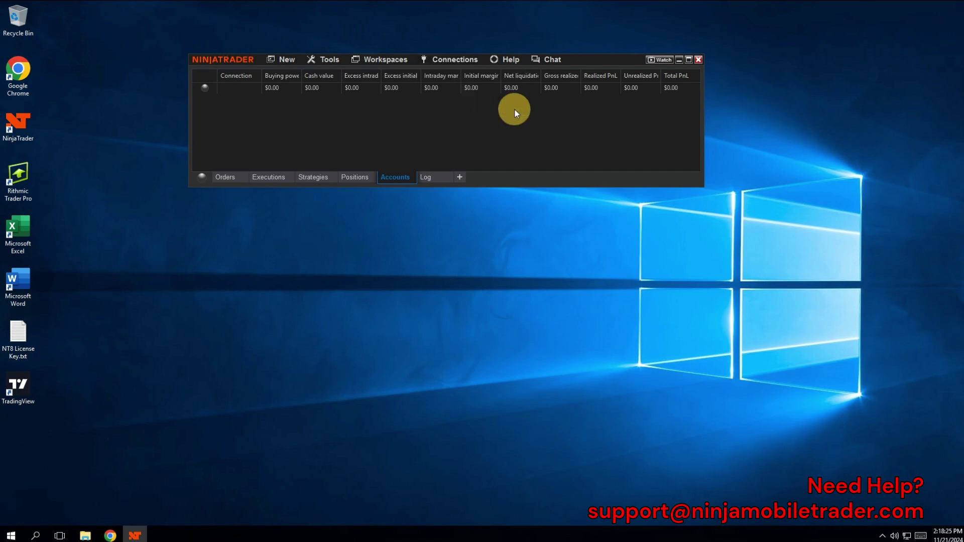
{"action": "left_click", "coordinate": [513, 109]}
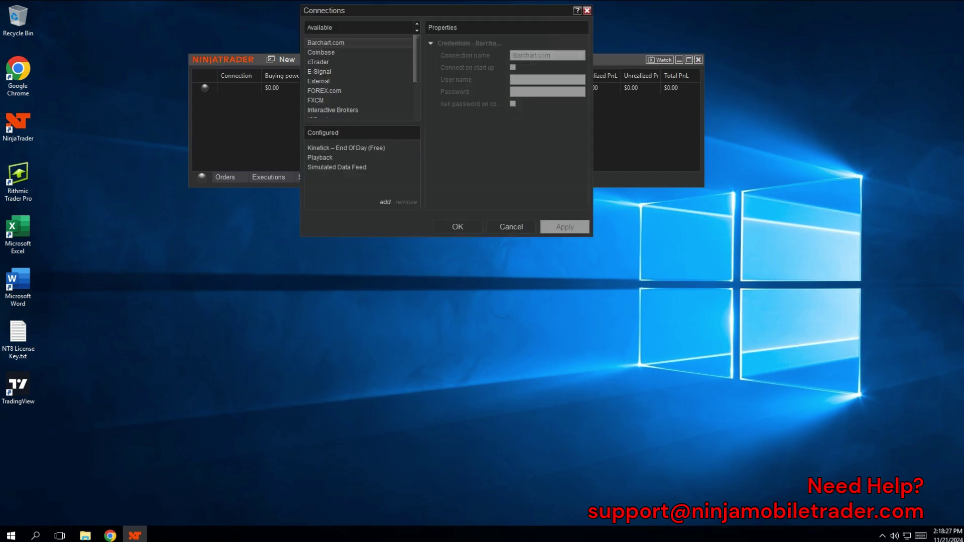
{"action": "left_click_drag", "start_coordinate": [418, 61], "coordinate": [421, 115]}
{"action": "left_click", "coordinate": [355, 104]}
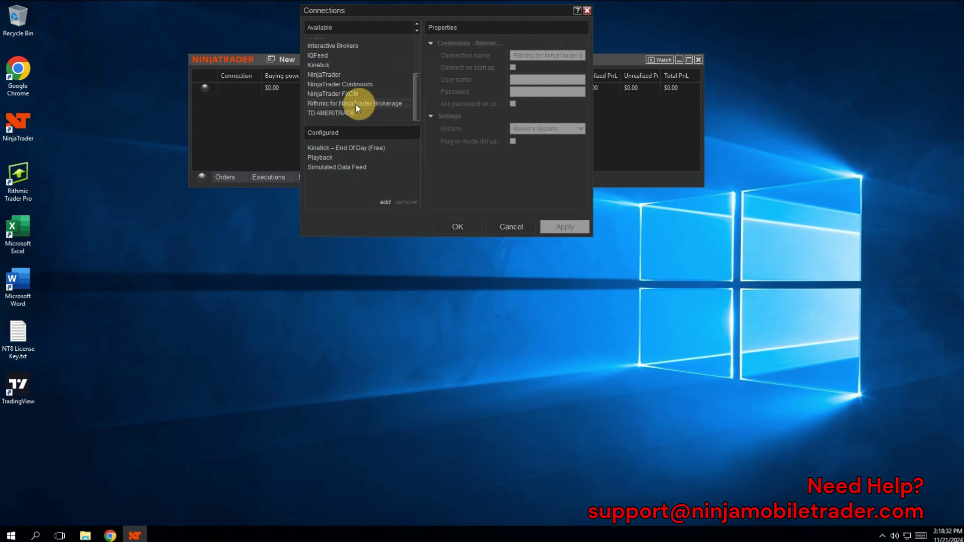
{"action": "double_click", "coordinate": [355, 104]}
{"action": "left_click", "coordinate": [534, 57]}
{"action": "type", "text": "Bulenox"}
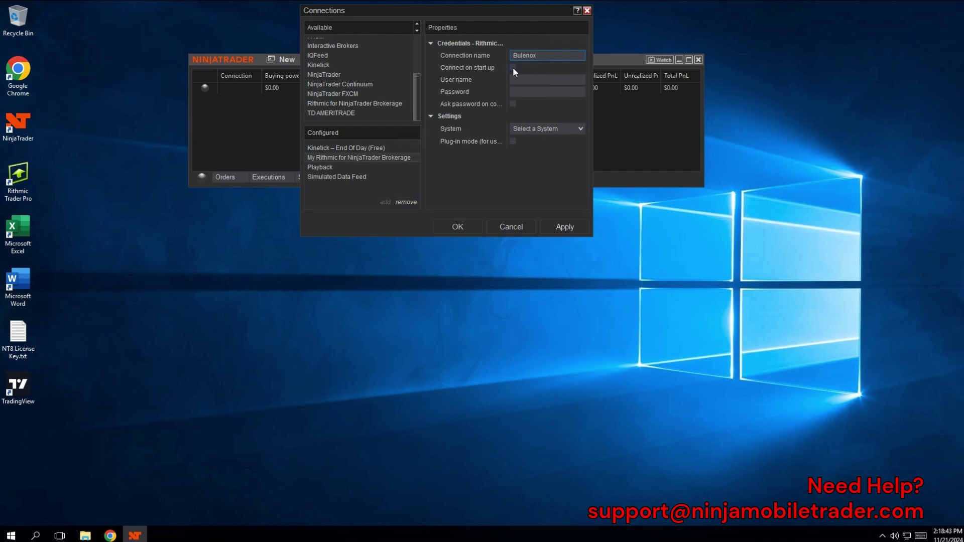
{"action": "left_click", "coordinate": [513, 67]}
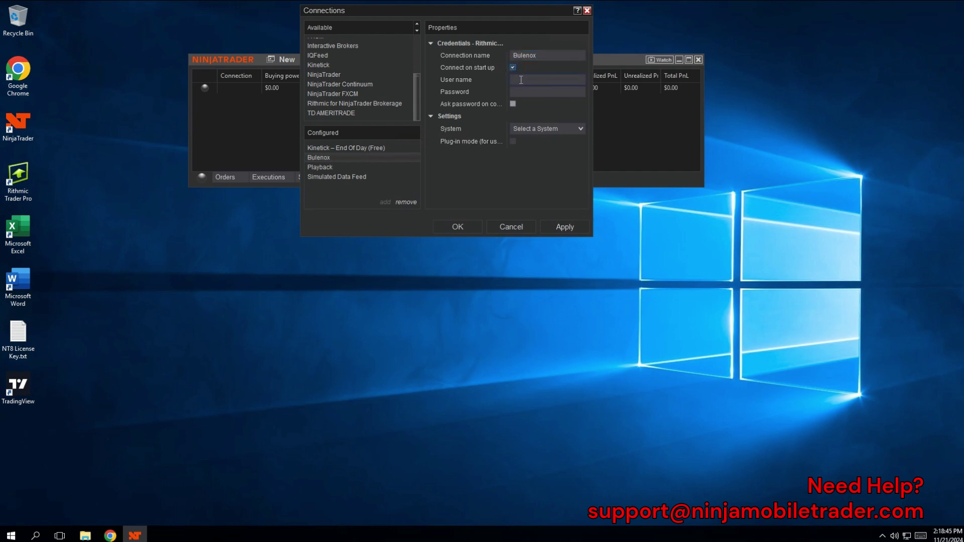
Enter the account user name and password, and choose Rithmic Paper Trading (Chicago) as the system.
{"action": "left_click", "coordinate": [522, 80]}
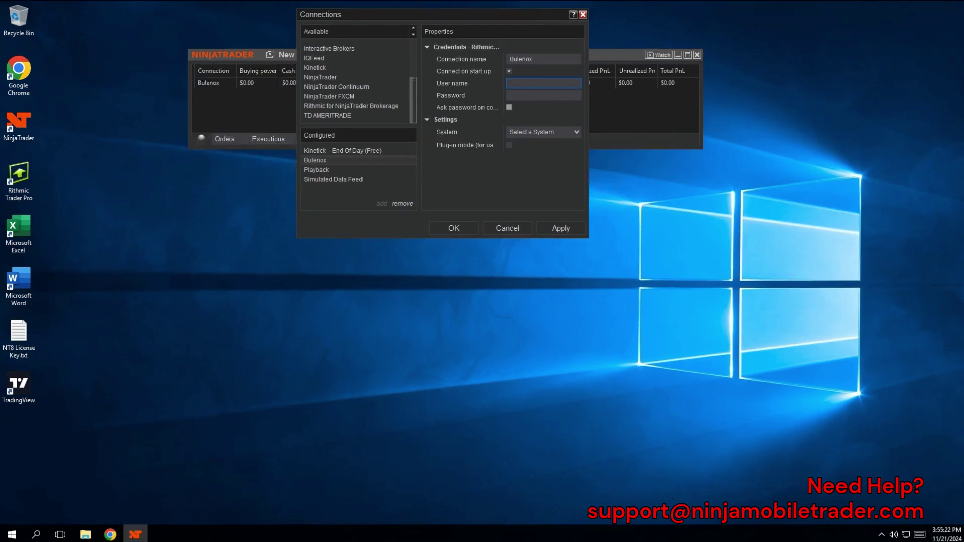
{"action": "left_click", "coordinate": [534, 83]}
{"action": "left_click", "coordinate": [539, 97]}
{"action": "type", "text": "**********"}
{"action": "left_click", "coordinate": [568, 130]}
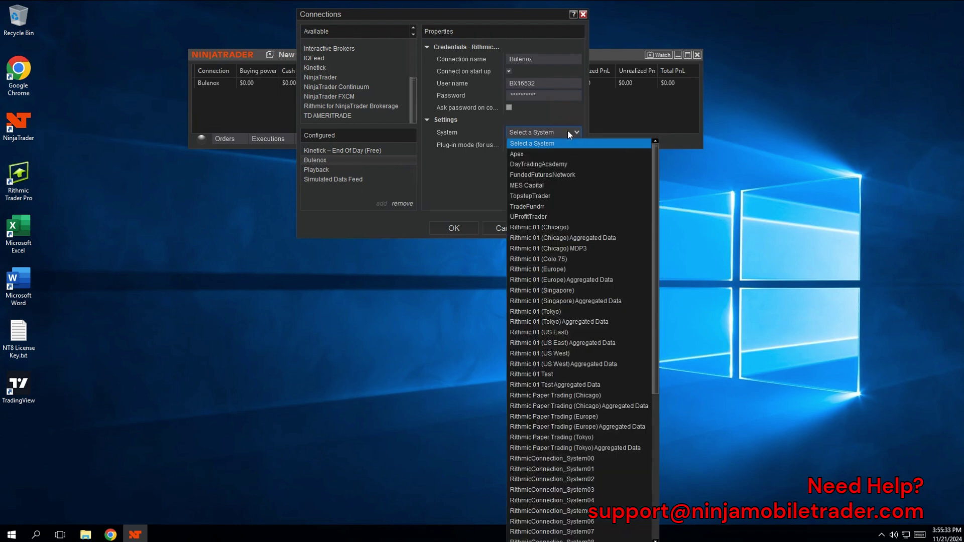
{"action": "left_click", "coordinate": [613, 396]}
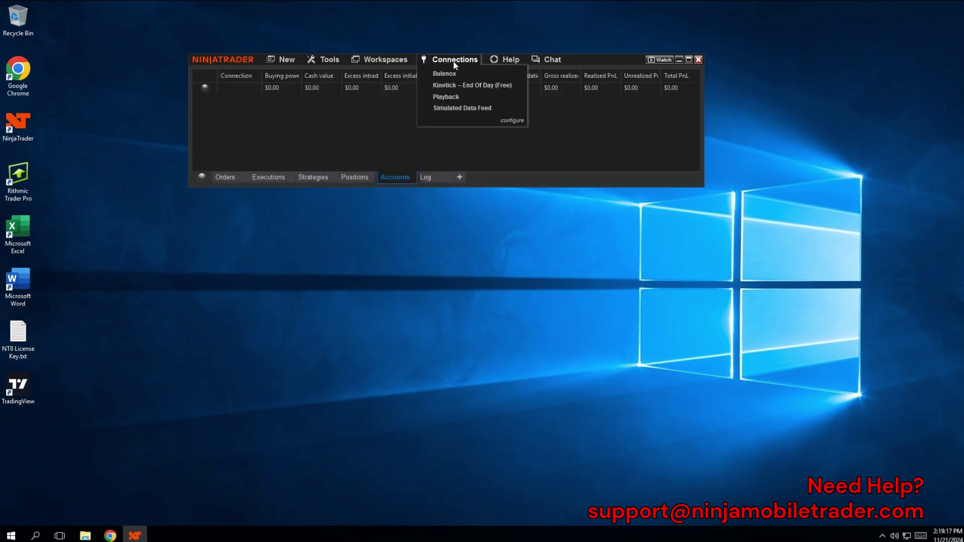
Connect to Bulenox, check Positions, and return to the two accounts showing $100,000 and $10,000.
{"action": "left_click", "coordinate": [468, 73]}
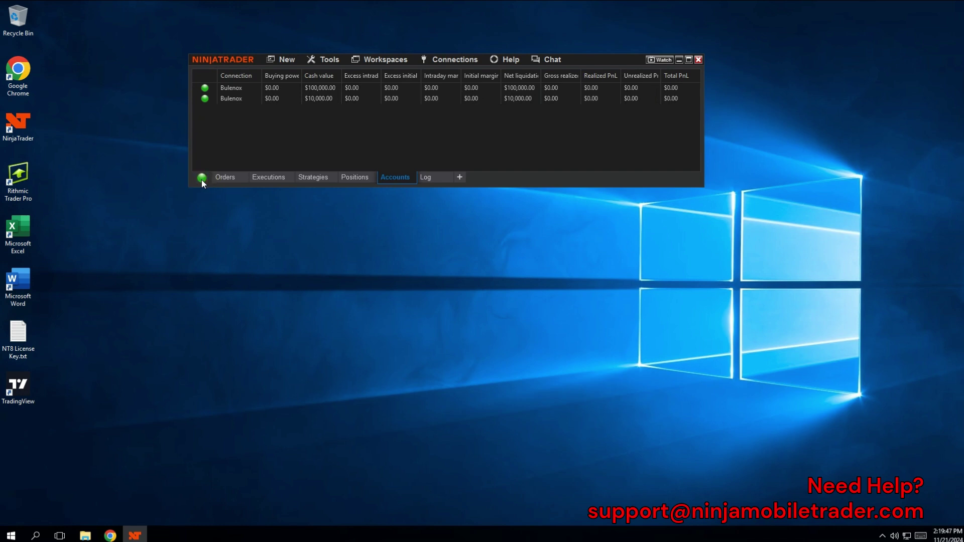
{"action": "left_click", "coordinate": [358, 176]}
{"action": "left_click", "coordinate": [394, 177]}
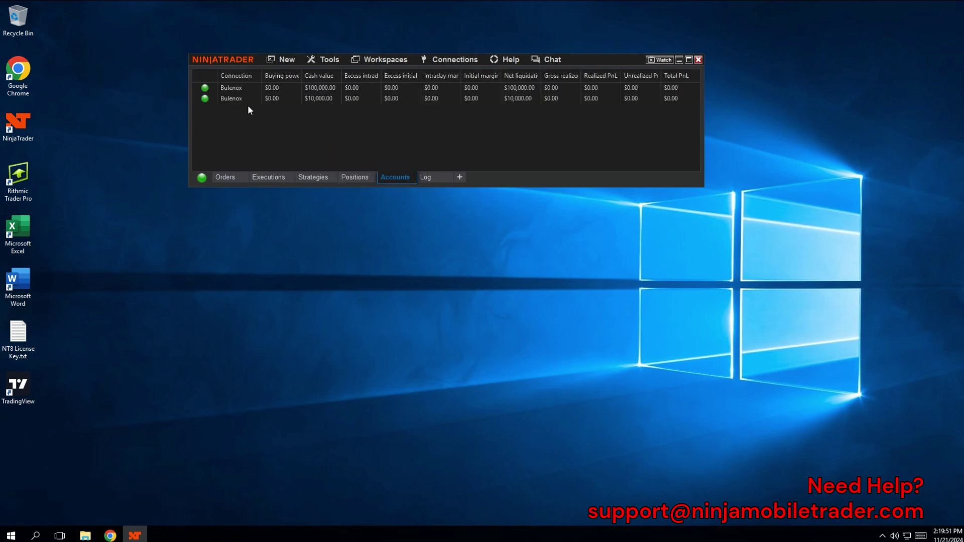
{"action": "left_click", "coordinate": [324, 99]}
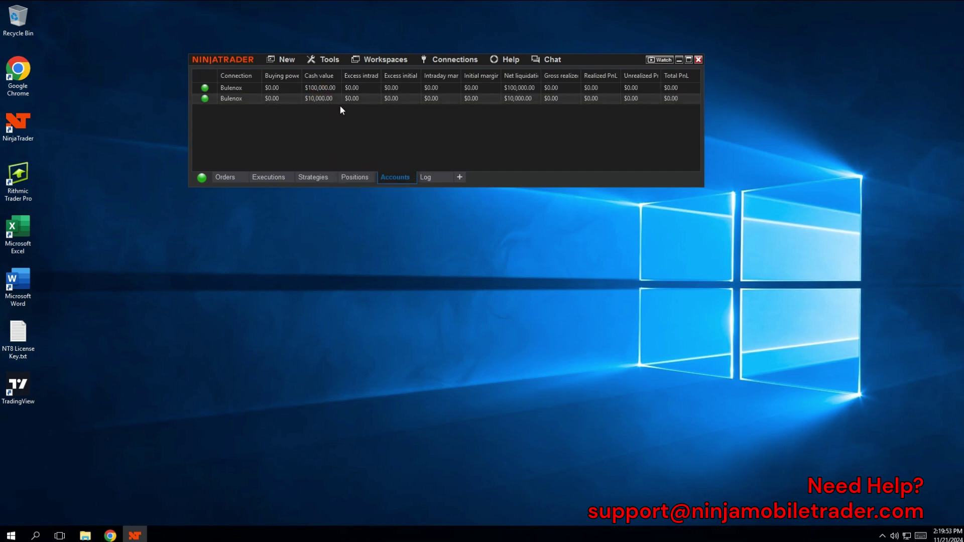
Create a new chart for the MES DEC24 future.
{"action": "left_click", "coordinate": [286, 62]}
{"action": "left_click", "coordinate": [294, 147]}
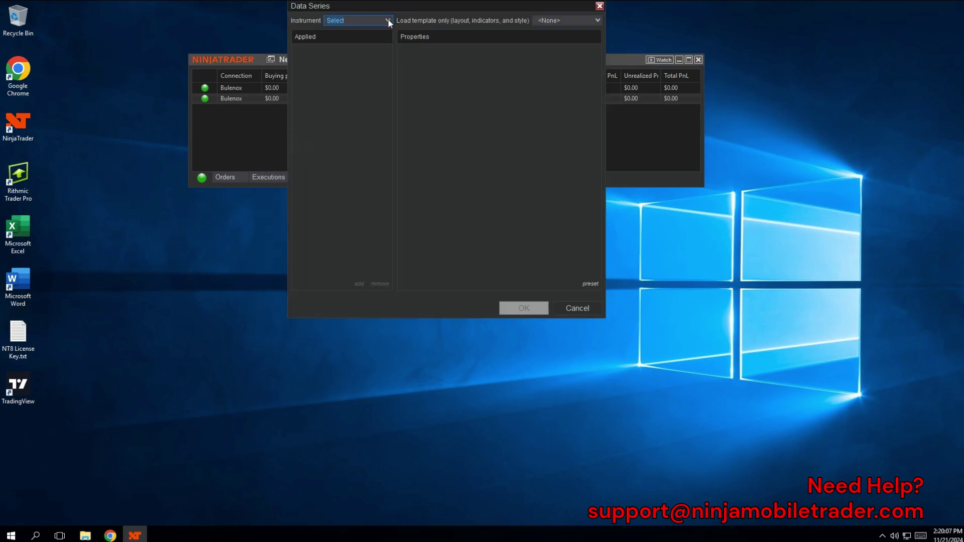
{"action": "type", "text": "MES"}
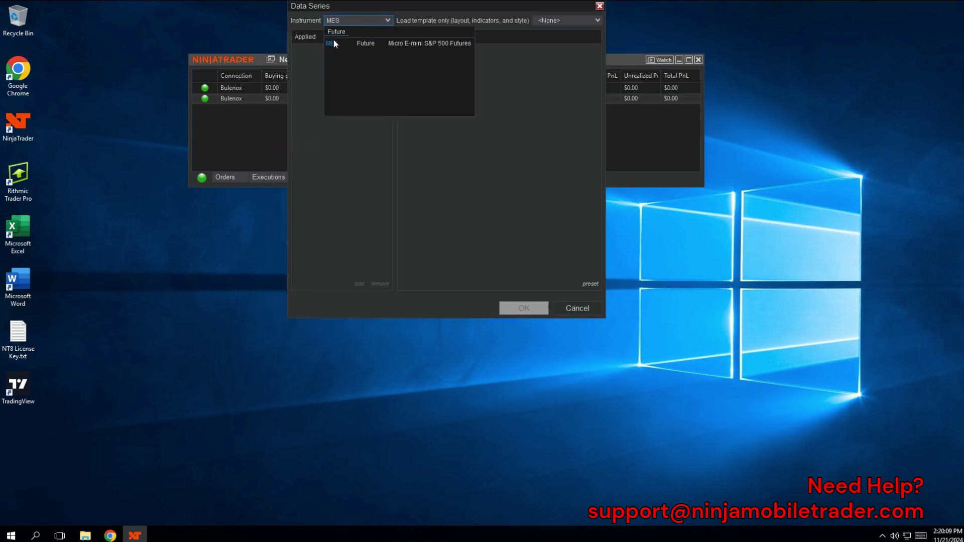
{"action": "left_click", "coordinate": [333, 42]}
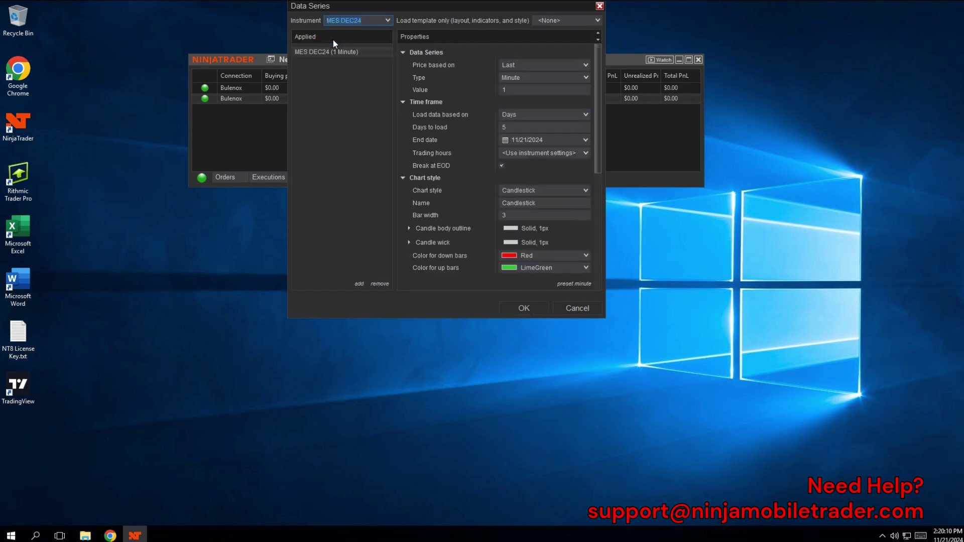
{"action": "left_click", "coordinate": [522, 308]}
Position the chart below the account grid and show the Chart Trader order panel beside it.
{"action": "left_click_drag", "start_coordinate": [21, 13], "coordinate": [154, 131]}
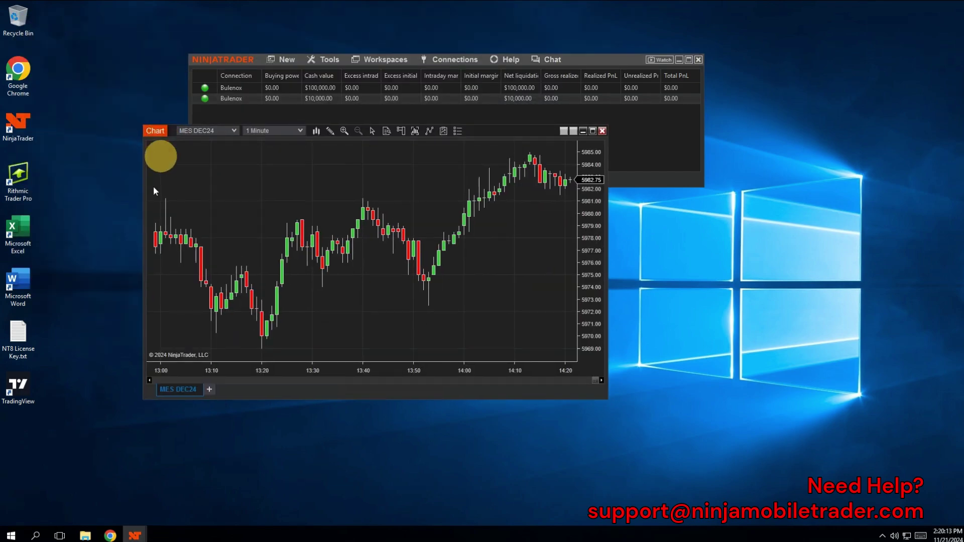
{"action": "left_click_drag", "start_coordinate": [154, 191], "coordinate": [106, 196]}
{"action": "left_click", "coordinate": [347, 195]}
{"action": "left_click", "coordinate": [360, 221]}
{"action": "left_click_drag", "start_coordinate": [381, 329], "coordinate": [365, 329]}
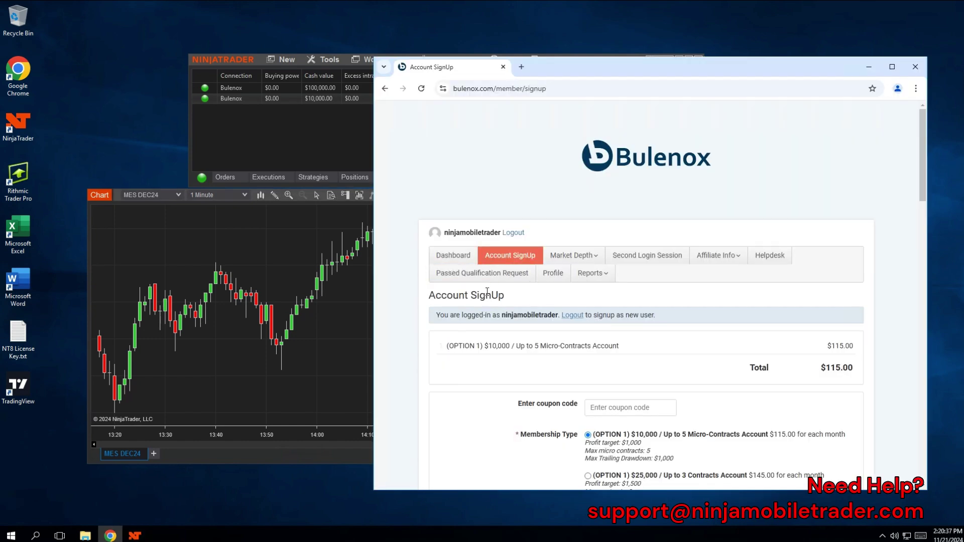
{"action": "scroll", "coordinate": [488, 294], "scroll_direction": "down", "scroll_amount": 1}
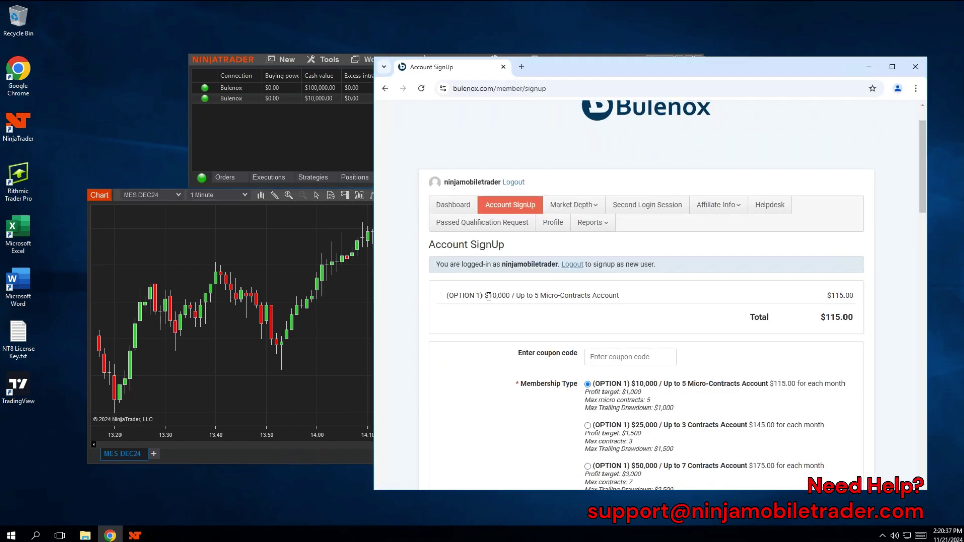
{"action": "scroll", "coordinate": [488, 296], "scroll_direction": "down", "scroll_amount": 1}
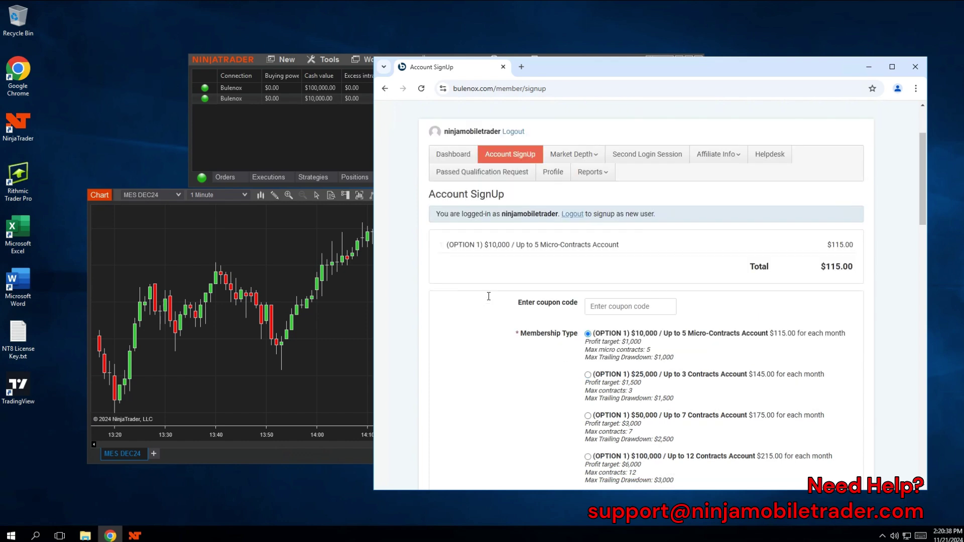
{"action": "scroll", "coordinate": [489, 299], "scroll_direction": "down", "scroll_amount": 1}
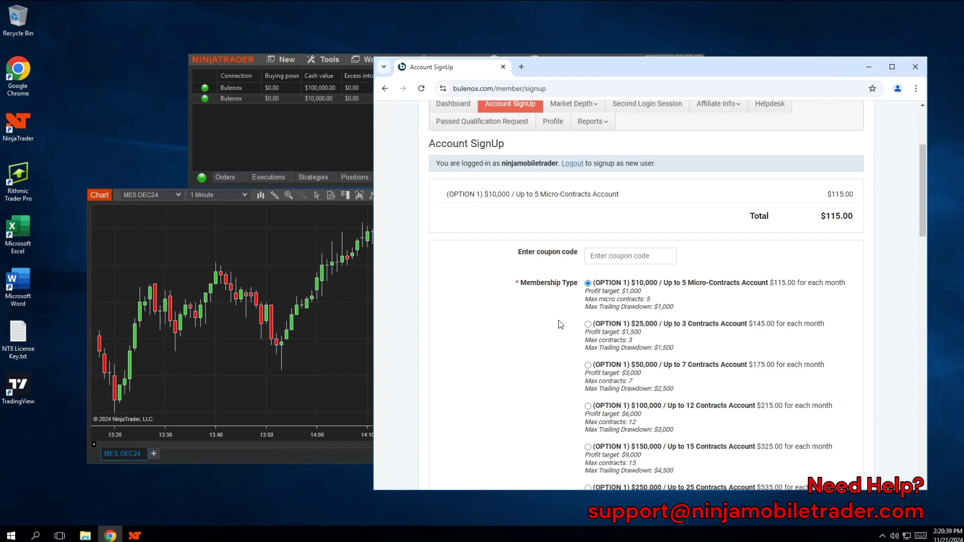
{"action": "scroll", "coordinate": [559, 320], "scroll_direction": "down", "scroll_amount": 1}
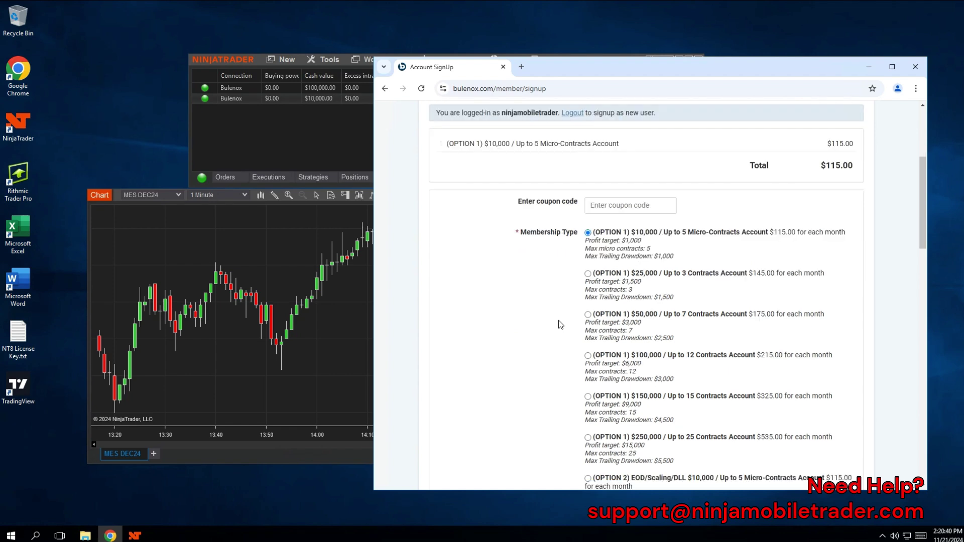
{"action": "scroll", "coordinate": [561, 325], "scroll_direction": "down", "scroll_amount": 1}
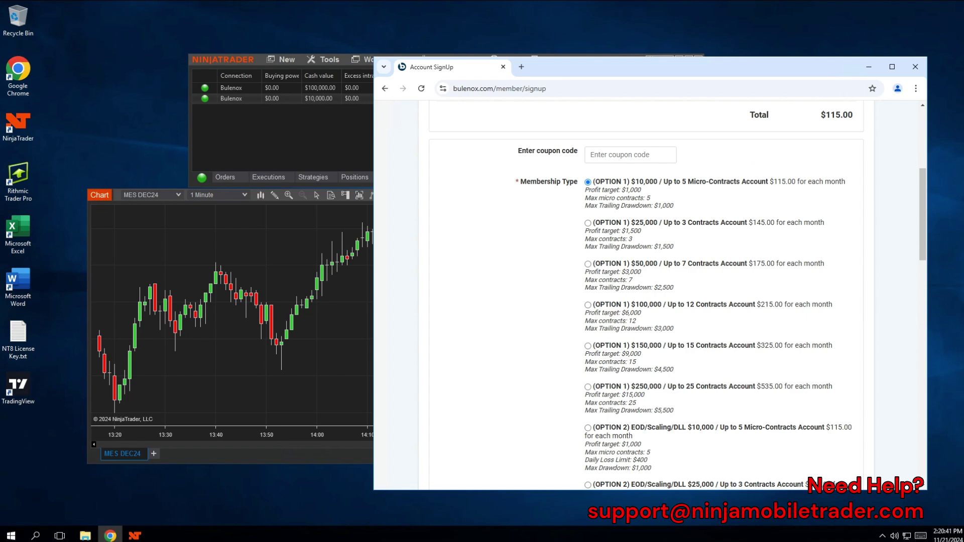
{"action": "scroll", "coordinate": [916, 221], "scroll_direction": "up", "scroll_amount": 2}
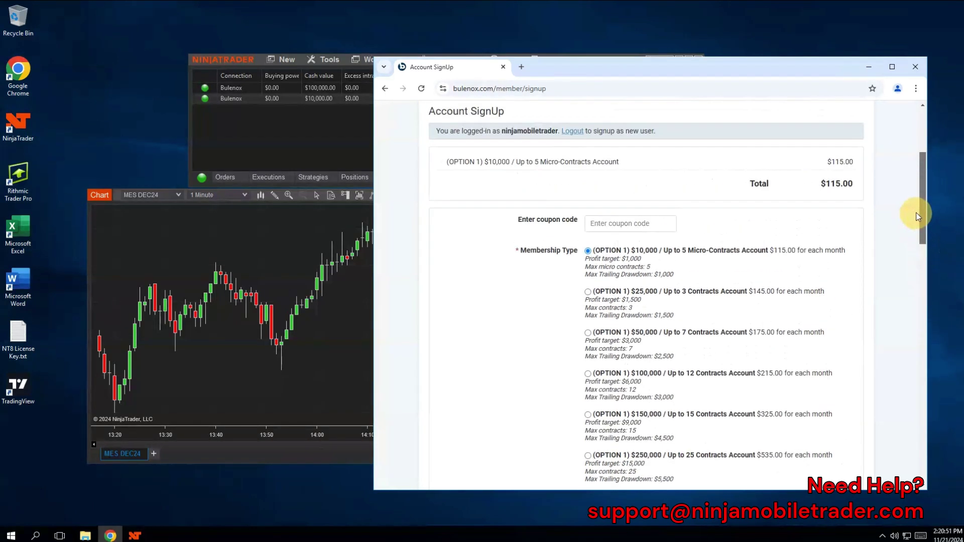
{"action": "left_click_drag", "start_coordinate": [917, 212], "coordinate": [912, 176]}
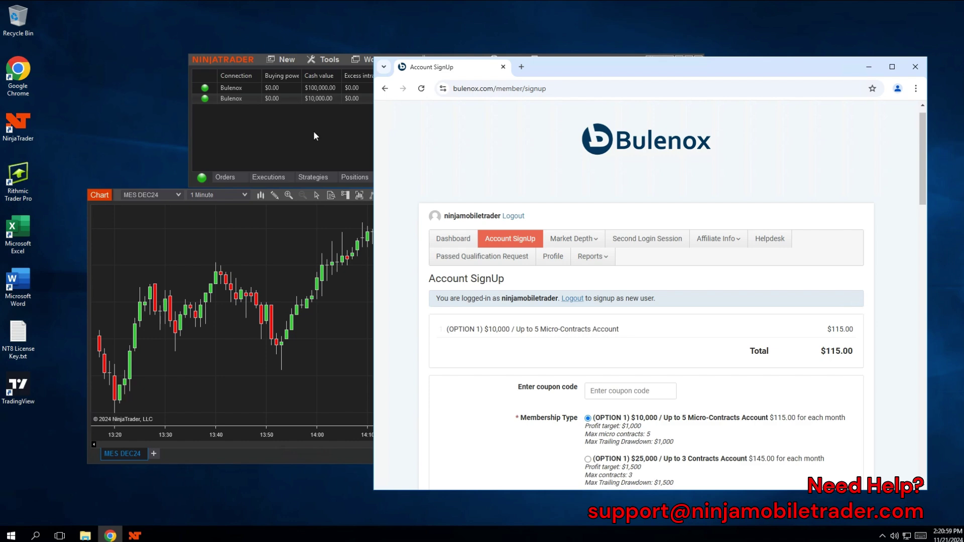
Bring up the Control Center and launch Replikanto from New > FlowBots.
{"action": "left_click", "coordinate": [868, 67]}
{"action": "left_click", "coordinate": [454, 60]}
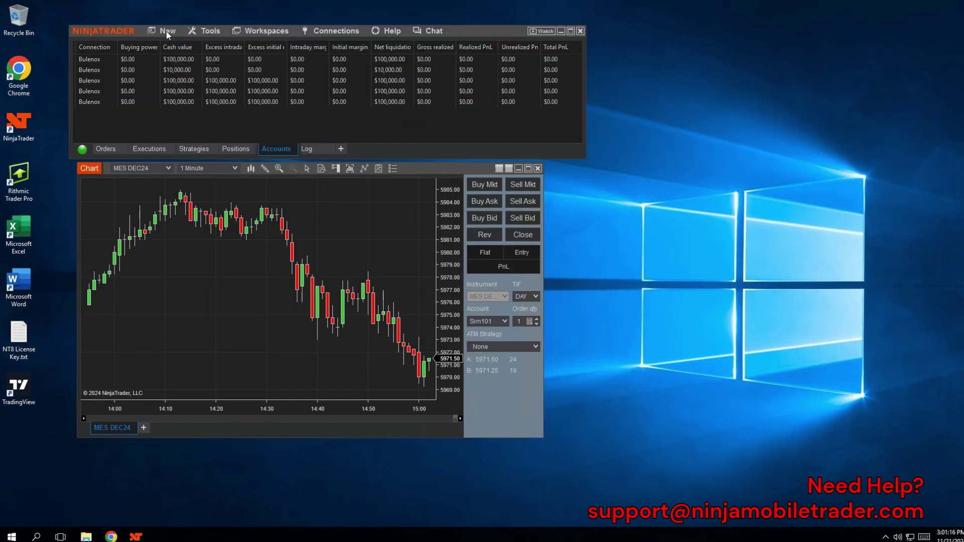
{"action": "left_click", "coordinate": [167, 31]}
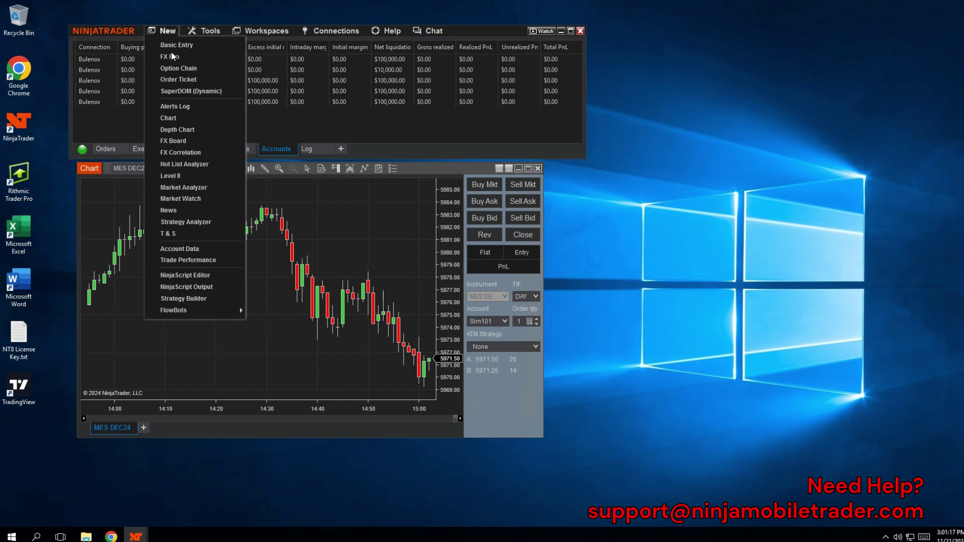
{"action": "left_click", "coordinate": [231, 311]}
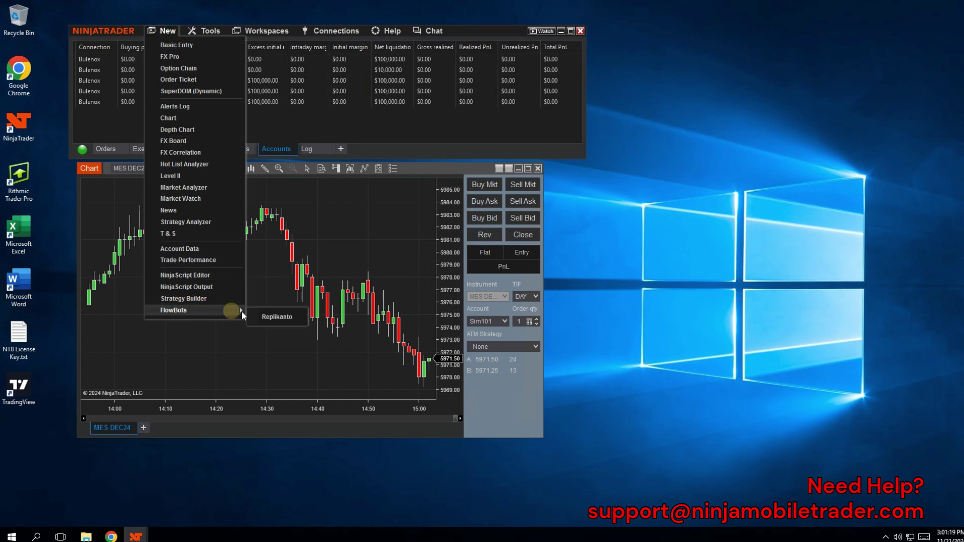
{"action": "left_click", "coordinate": [269, 316]}
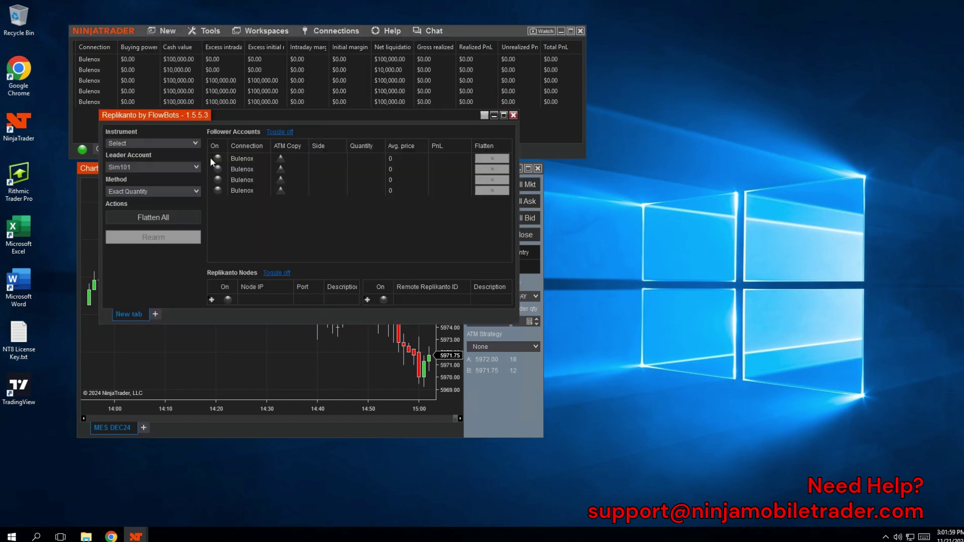
Switch on all four Bulenox follower accounts and enable ATM Copy for each.
{"action": "left_click", "coordinate": [218, 158]}
{"action": "left_click", "coordinate": [218, 170]}
{"action": "left_click", "coordinate": [218, 185]}
{"action": "left_click", "coordinate": [218, 190]}
{"action": "left_click", "coordinate": [279, 159]}
{"action": "left_click", "coordinate": [281, 169]}
{"action": "left_click", "coordinate": [281, 180]}
{"action": "left_click", "coordinate": [281, 191]}
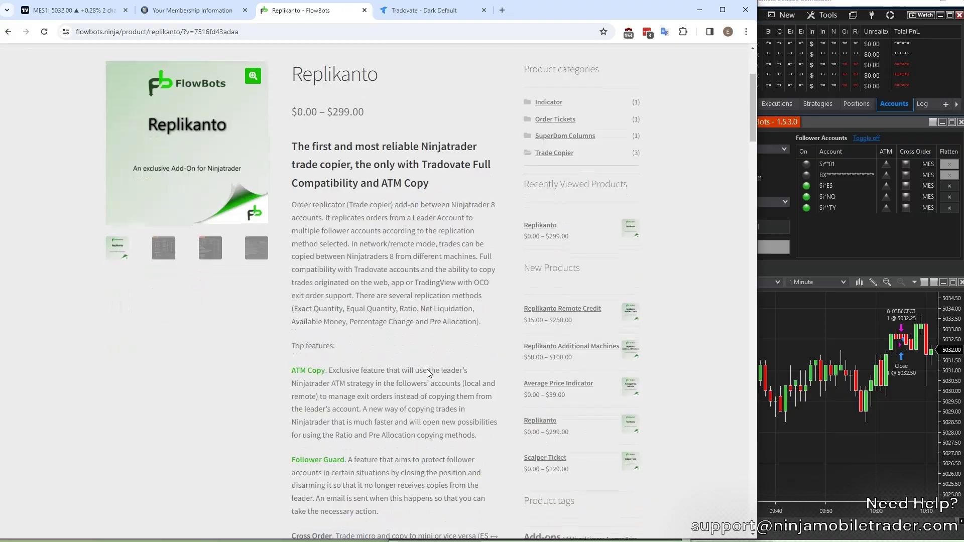
Add the lifetime single-machine Replikanto licence to the cart and apply the ninjamobiletrader20 coupon.
{"action": "scroll", "coordinate": [427, 369], "scroll_direction": "down", "scroll_amount": 14}
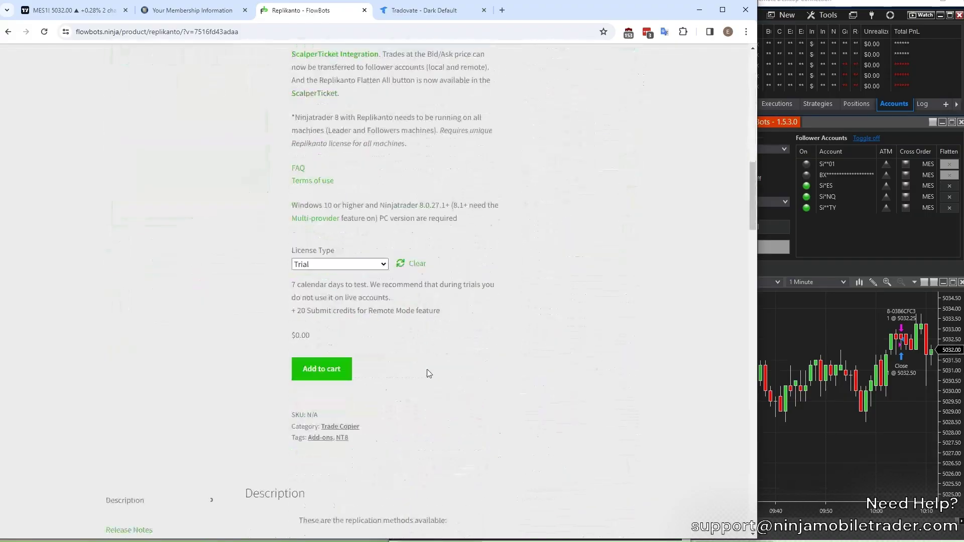
{"action": "left_click", "coordinate": [360, 265]}
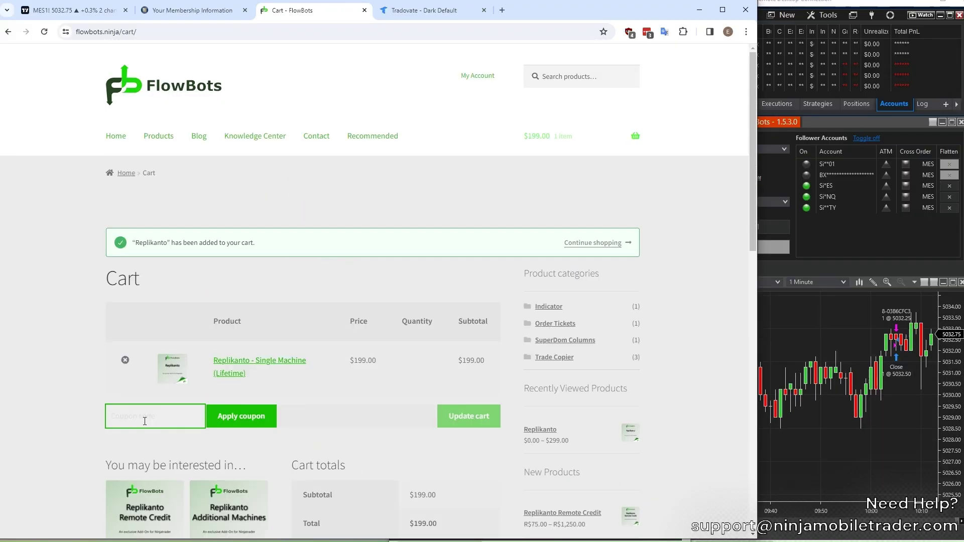
{"action": "type", "text": "ninjamobiletrader20"}
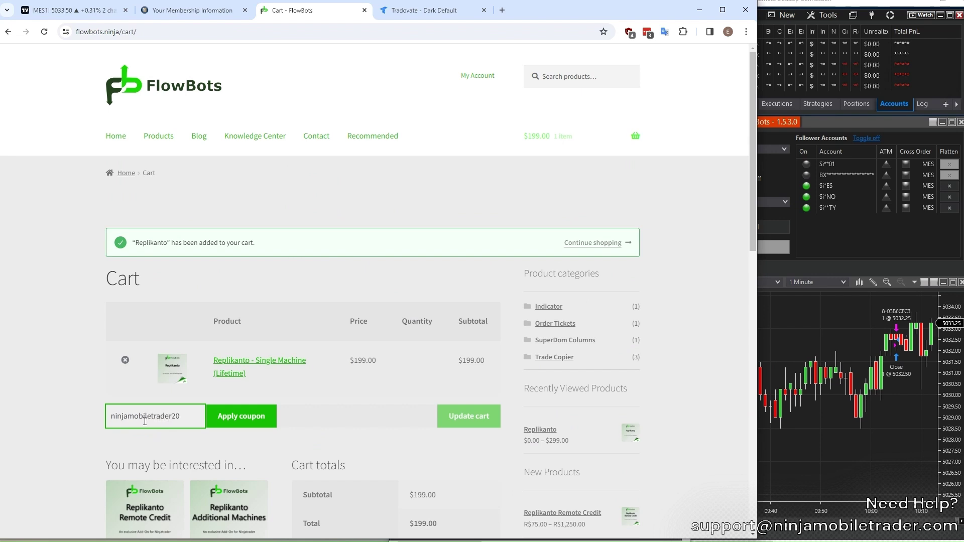
{"action": "left_click", "coordinate": [260, 417]}
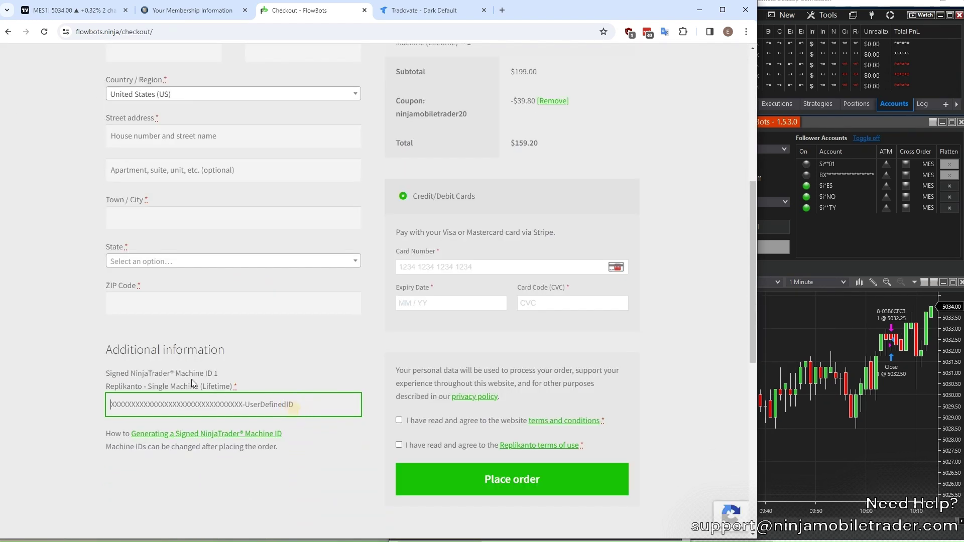
{"action": "key", "text": "BackSpace"}
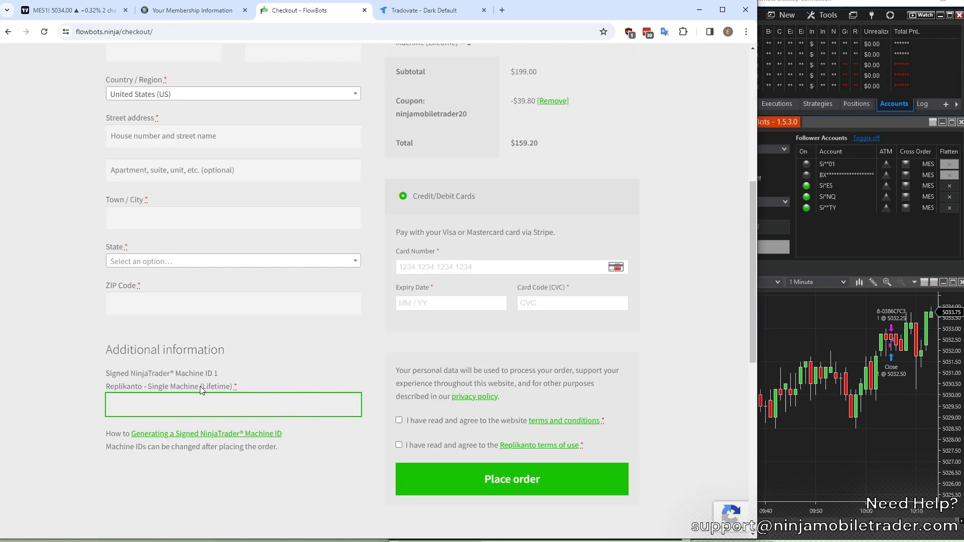
Generate a signed machine ID in 3rd Party Licensing for vendor FlowBots with a user-defined ID.
{"action": "left_click", "coordinate": [197, 402]}
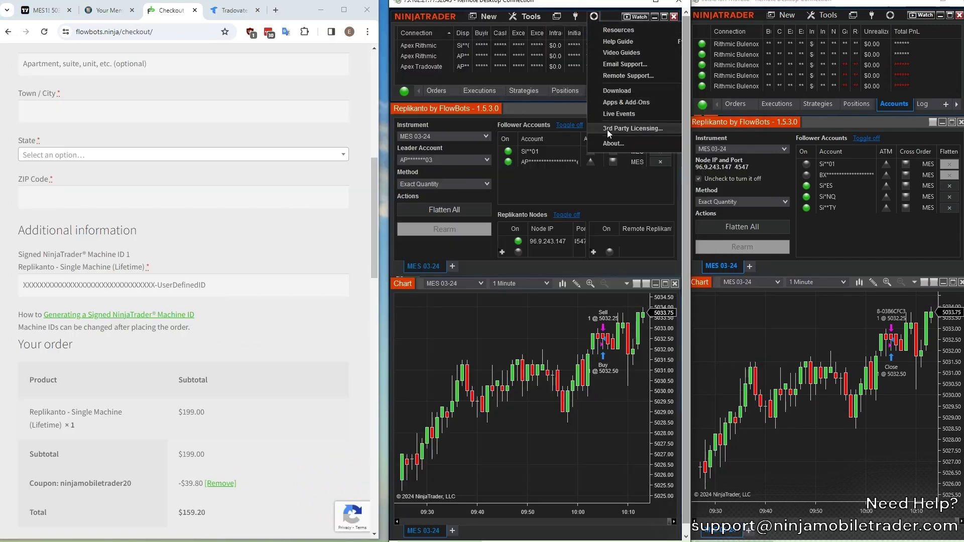
{"action": "left_click", "coordinate": [607, 130]}
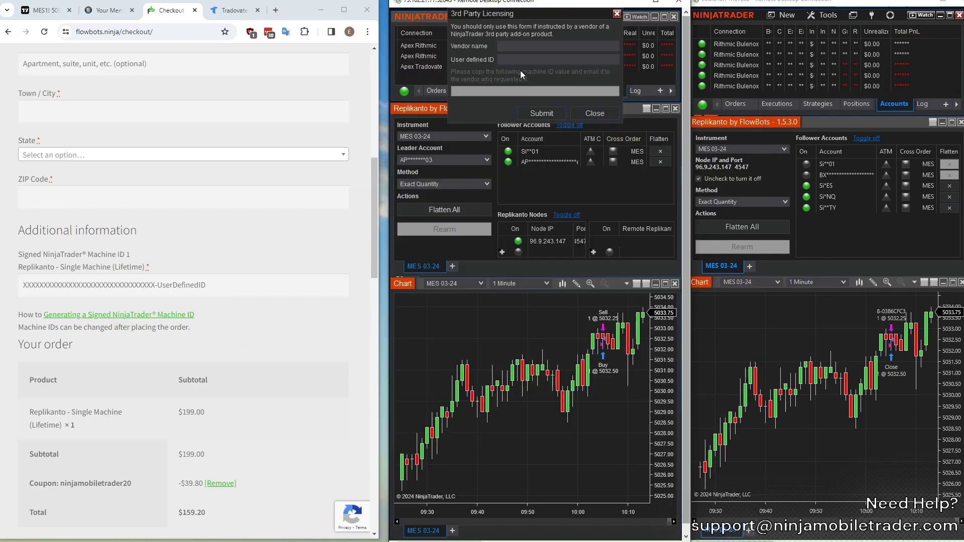
{"action": "left_click", "coordinate": [523, 48]}
{"action": "type", "text": "FlowBots"}
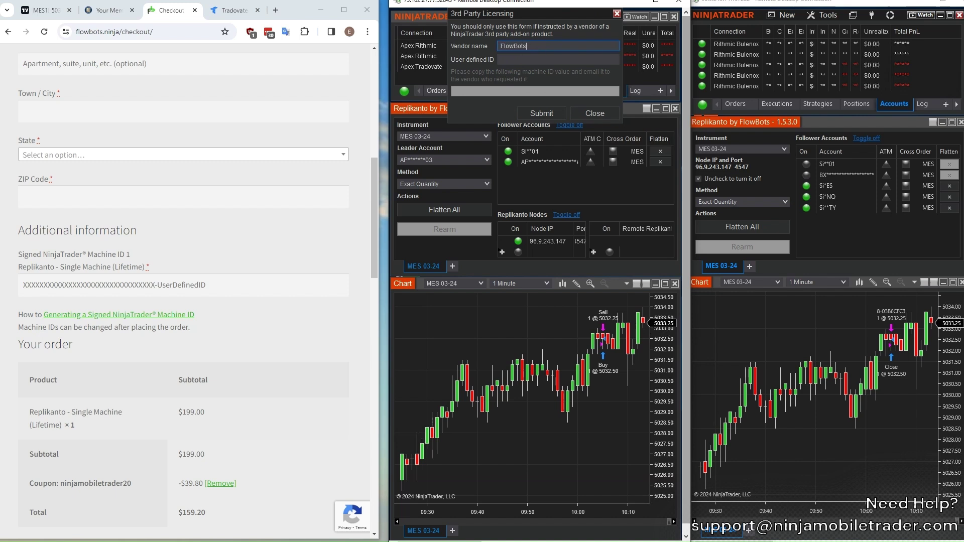
{"action": "key", "text": "Tab"}
{"action": "type", "text": "JohnS"}
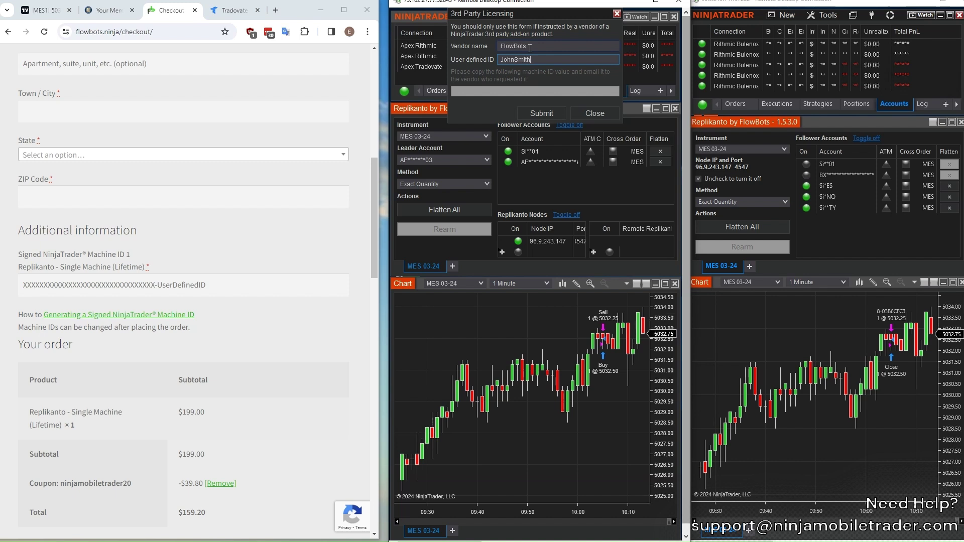
{"action": "type", "text": "mith60"}
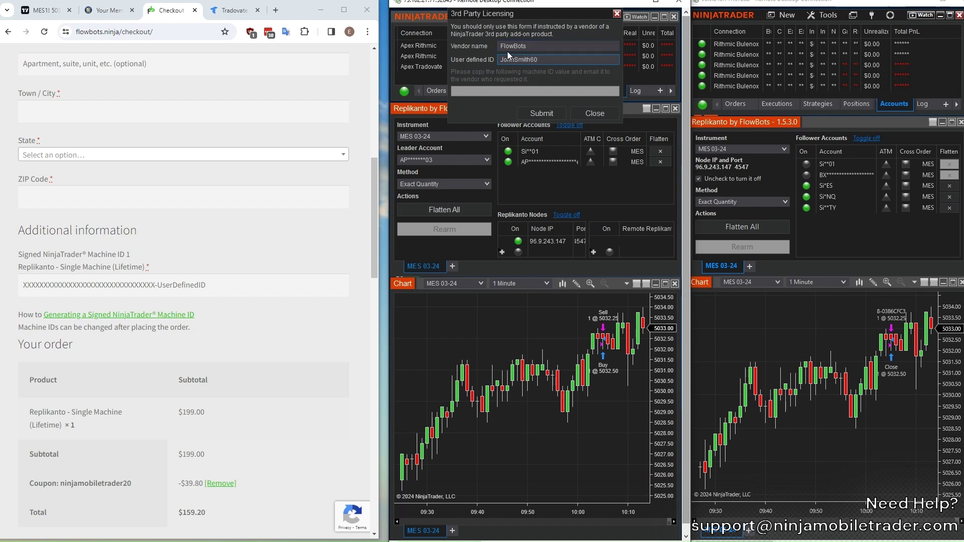
{"action": "left_click", "coordinate": [549, 113]}
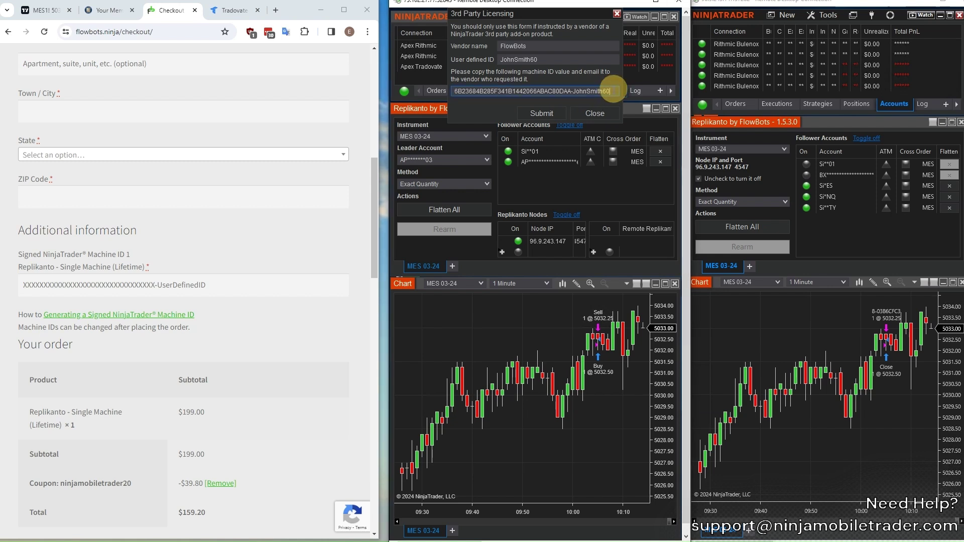
Copy the generated machine ID into the checkout's Replikanto machine ID field.
{"action": "left_click_drag", "start_coordinate": [616, 91], "coordinate": [456, 91]}
{"action": "right_click", "coordinate": [470, 91]}
{"action": "left_click", "coordinate": [496, 111]}
{"action": "left_click", "coordinate": [182, 285]}
{"action": "right_click", "coordinate": [177, 284]}
{"action": "left_click", "coordinate": [201, 382]}
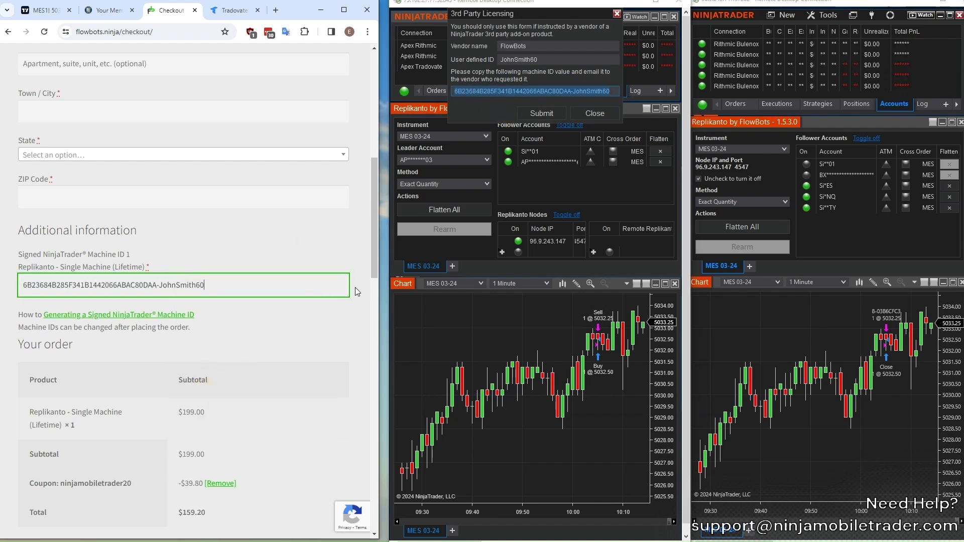
{"action": "left_click_drag", "start_coordinate": [380, 261], "coordinate": [713, 264]}
Go to My Account > Downloads to see the Replikanto-1.5.3 download.
{"action": "scroll", "coordinate": [278, 347], "scroll_direction": "up", "scroll_amount": 15}
{"action": "scroll", "coordinate": [291, 362], "scroll_direction": "down", "scroll_amount": 5}
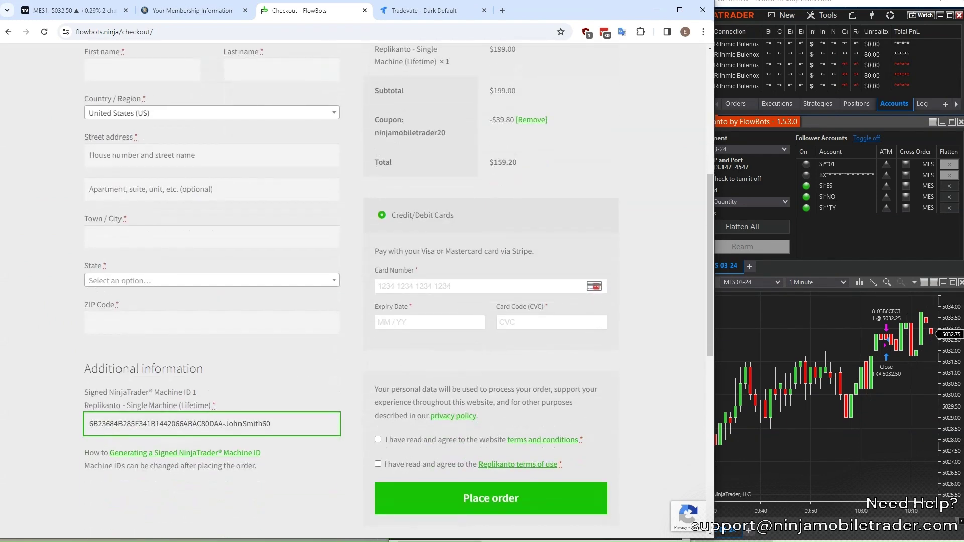
{"action": "left_click", "coordinate": [762, 400]}
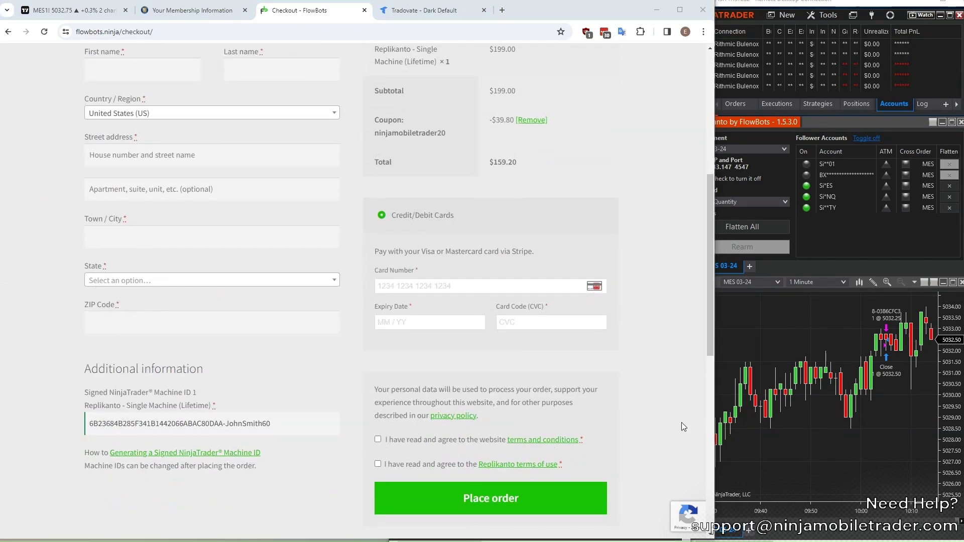
{"action": "scroll", "coordinate": [682, 423], "scroll_direction": "down", "scroll_amount": 3}
{"action": "scroll", "coordinate": [675, 414], "scroll_direction": "up", "scroll_amount": 10}
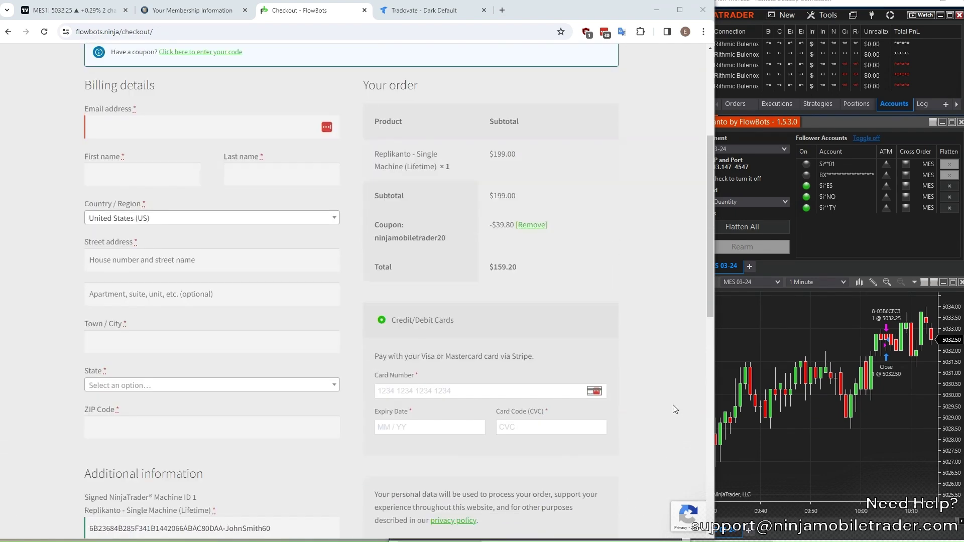
{"action": "mouse_move", "coordinate": [461, 80]}
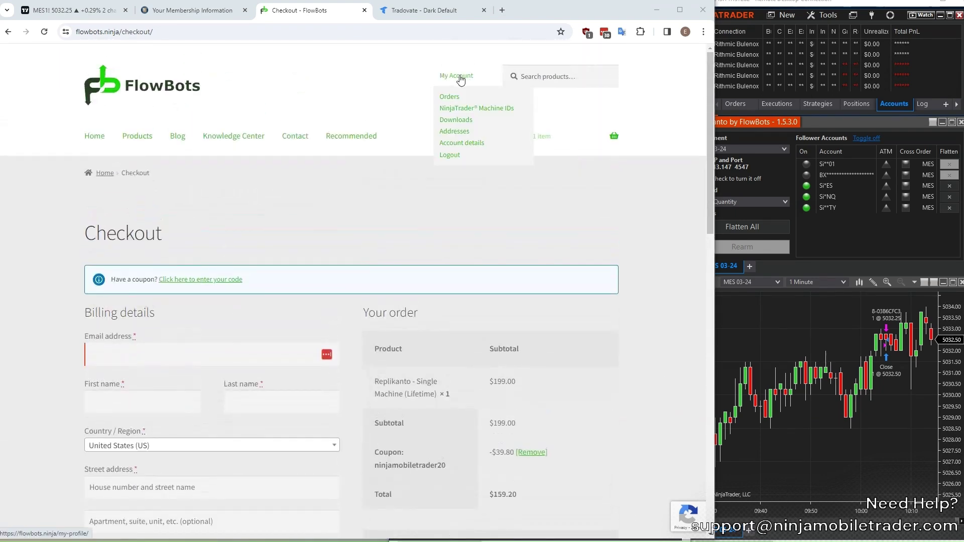
{"action": "left_click", "coordinate": [453, 121]}
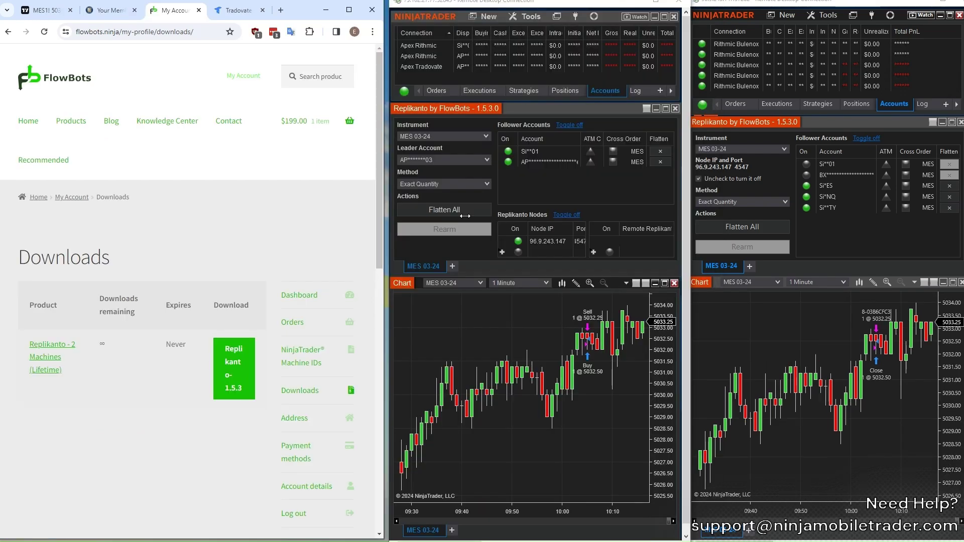
Import the Replikanto zip as a NinjaScript add-on via Tools > Import.
{"action": "left_click", "coordinate": [440, 14]}
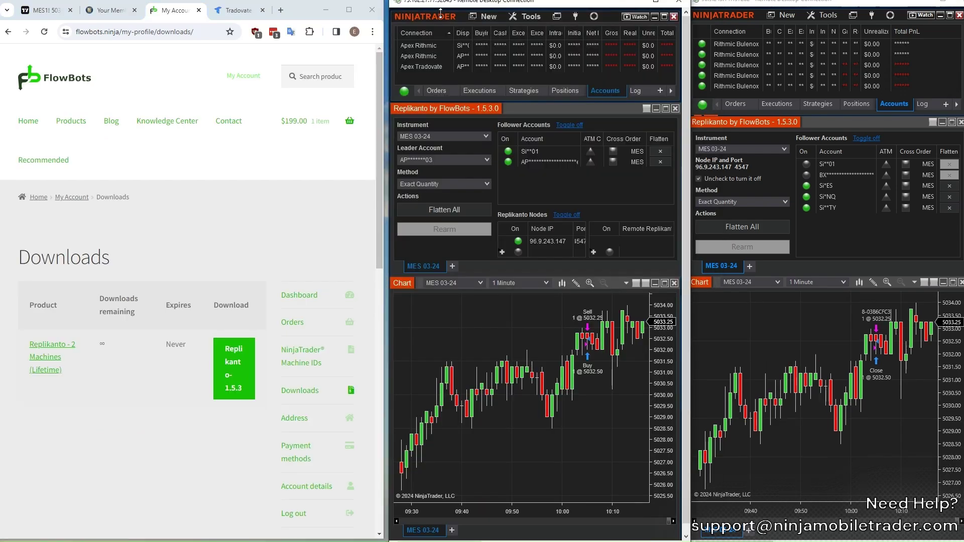
{"action": "left_click", "coordinate": [529, 19]}
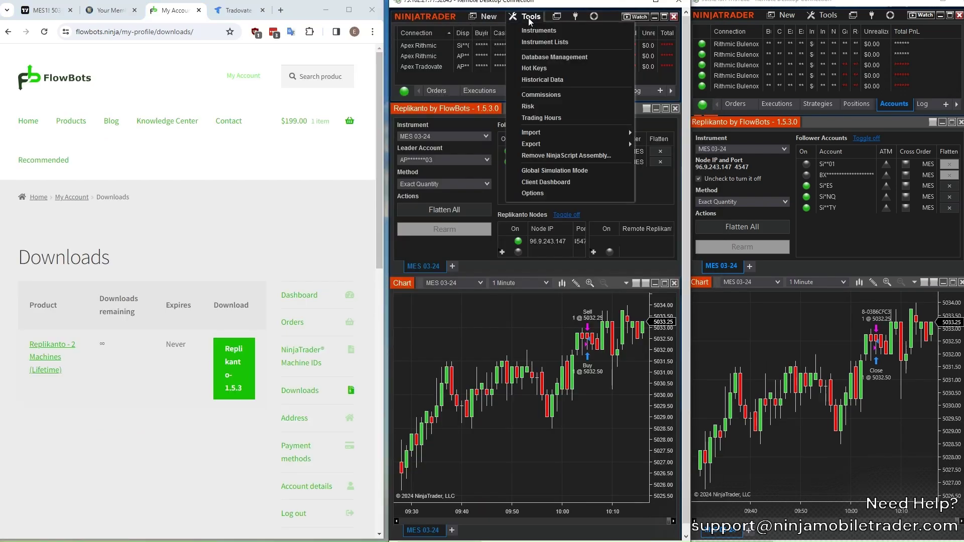
{"action": "mouse_move", "coordinate": [542, 136]}
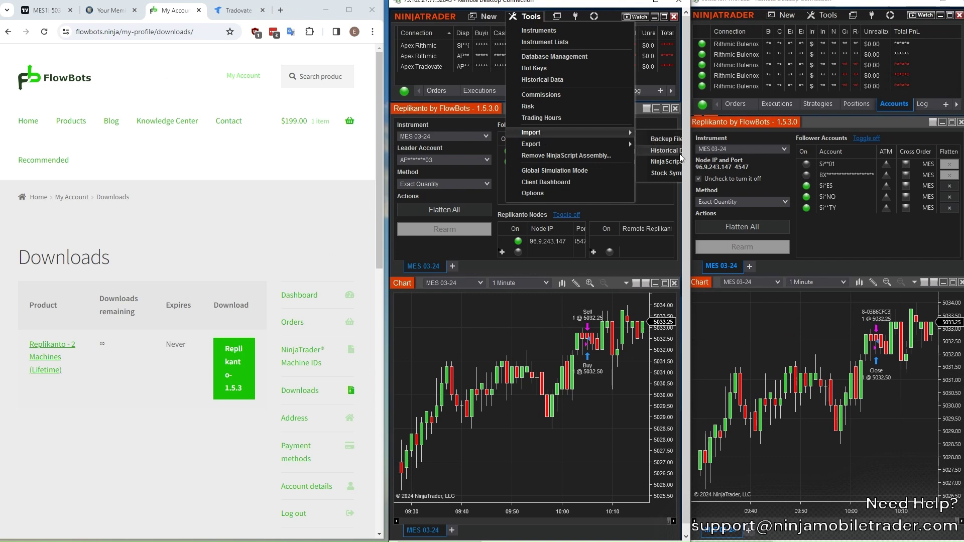
{"action": "left_click_drag", "start_coordinate": [683, 158], "coordinate": [849, 158]}
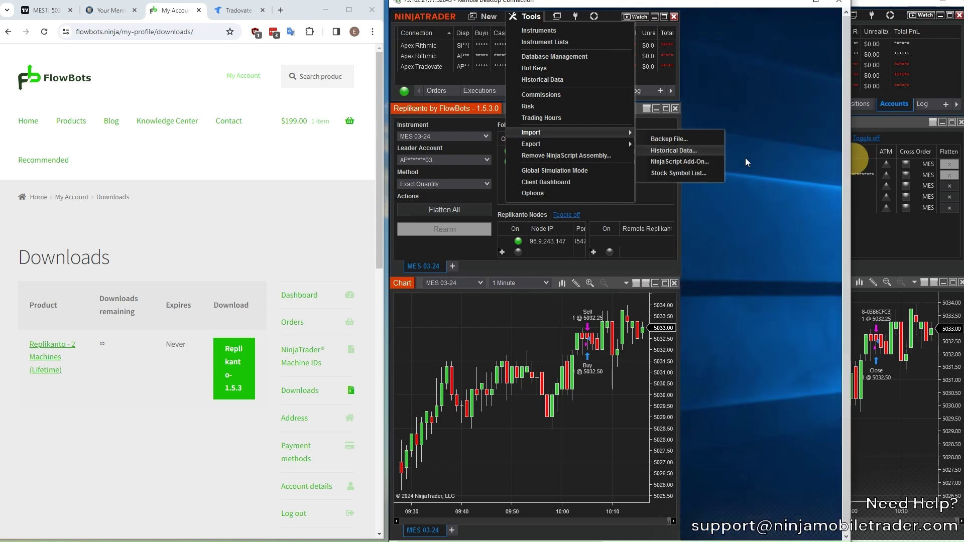
{"action": "left_click", "coordinate": [680, 159]}
{"action": "left_click", "coordinate": [526, 156]}
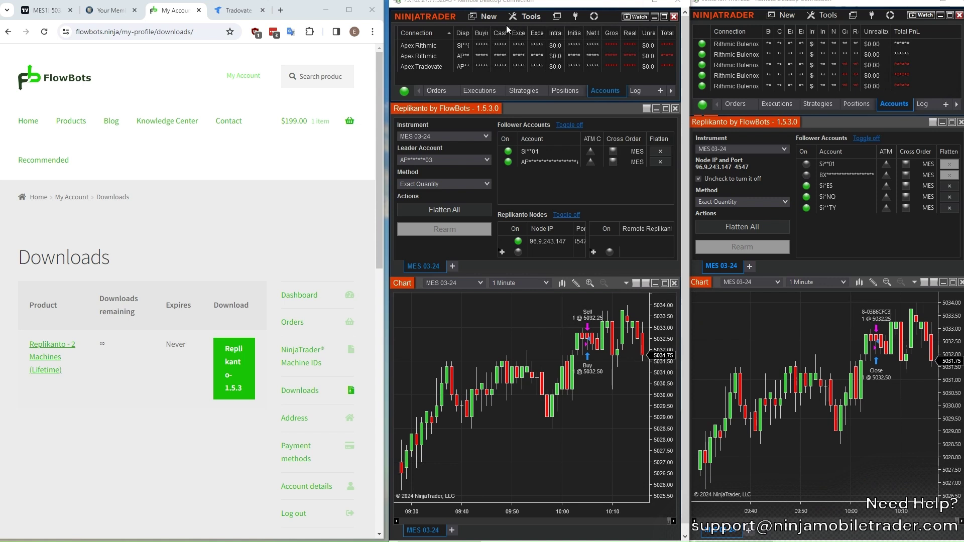
Open a new Replikanto window from New > FlowBots > Replikanto.
{"action": "left_click", "coordinate": [486, 17]}
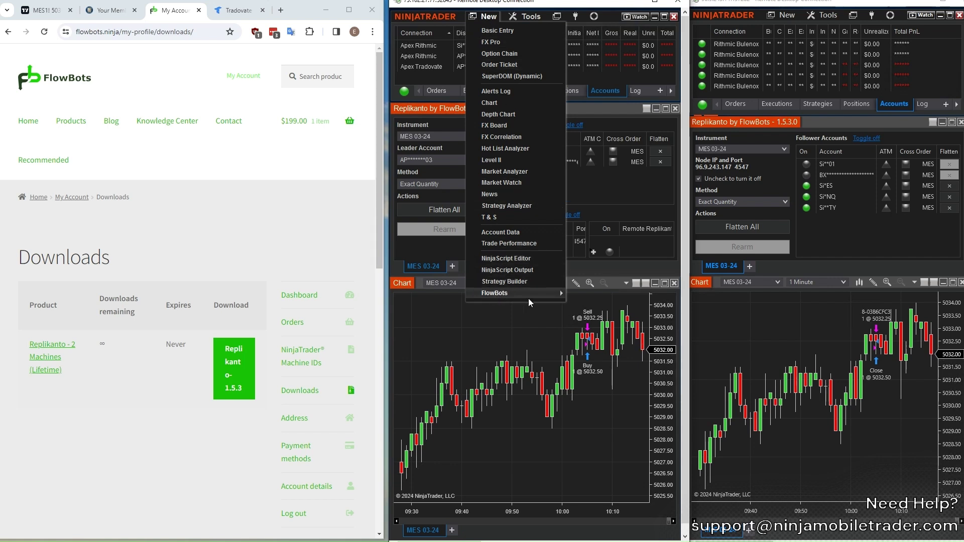
{"action": "mouse_move", "coordinate": [511, 294]}
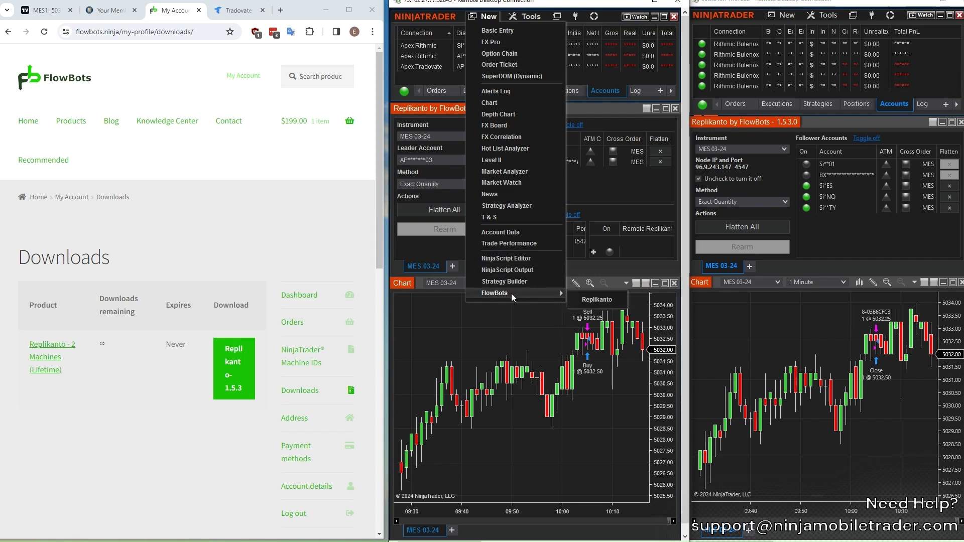
{"action": "left_click", "coordinate": [616, 302]}
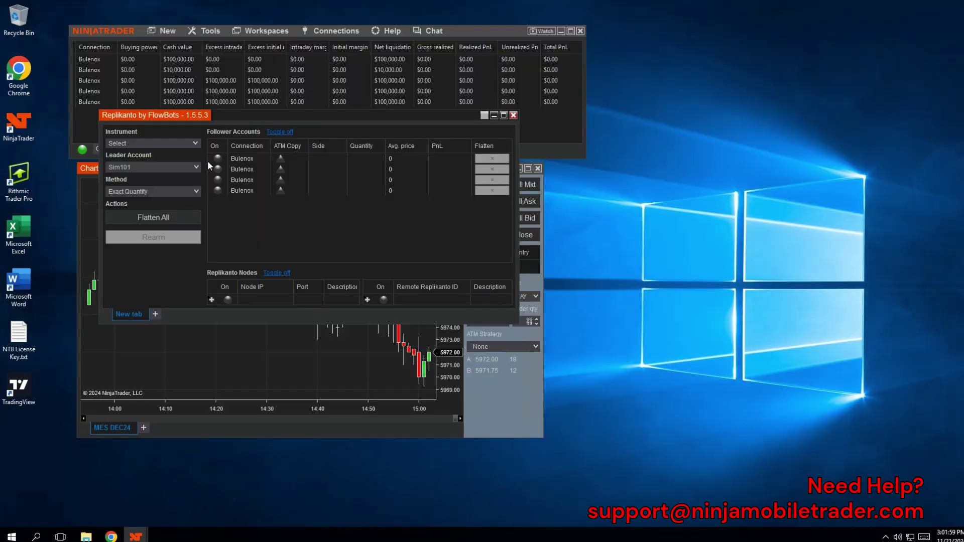
Turn on the four Bulenox follower accounts and enable ATM Copy for the followers.
{"action": "left_click", "coordinate": [218, 158]}
{"action": "left_click", "coordinate": [217, 169]}
{"action": "left_click", "coordinate": [217, 191]}
{"action": "left_click", "coordinate": [217, 180]}
{"action": "left_click", "coordinate": [280, 159]}
{"action": "left_click", "coordinate": [280, 169]}
{"action": "left_click", "coordinate": [281, 180]}
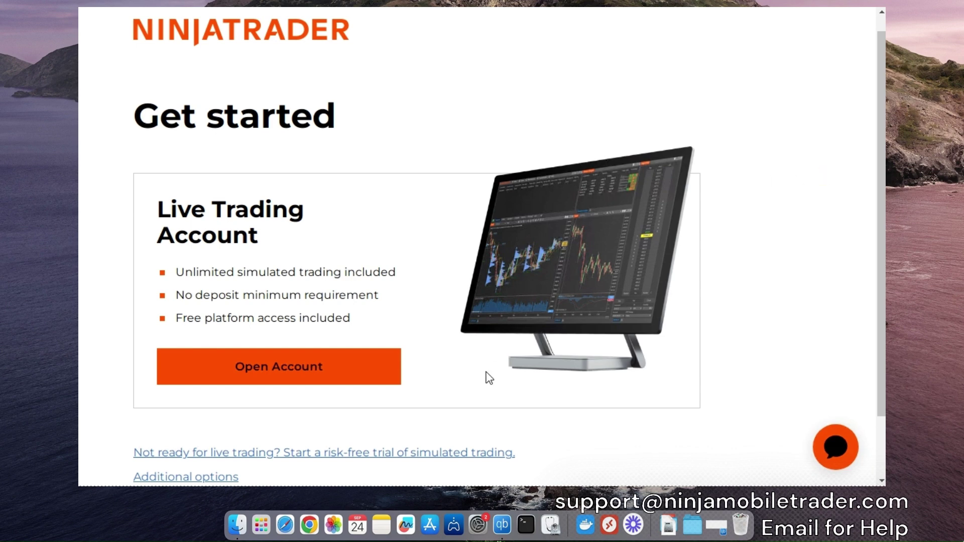
Start the risk-free simulated trading trial, enter first and last name, and submit the form.
{"action": "left_click", "coordinate": [324, 453]}
{"action": "scroll", "coordinate": [597, 392], "scroll_direction": "down", "scroll_amount": 5}
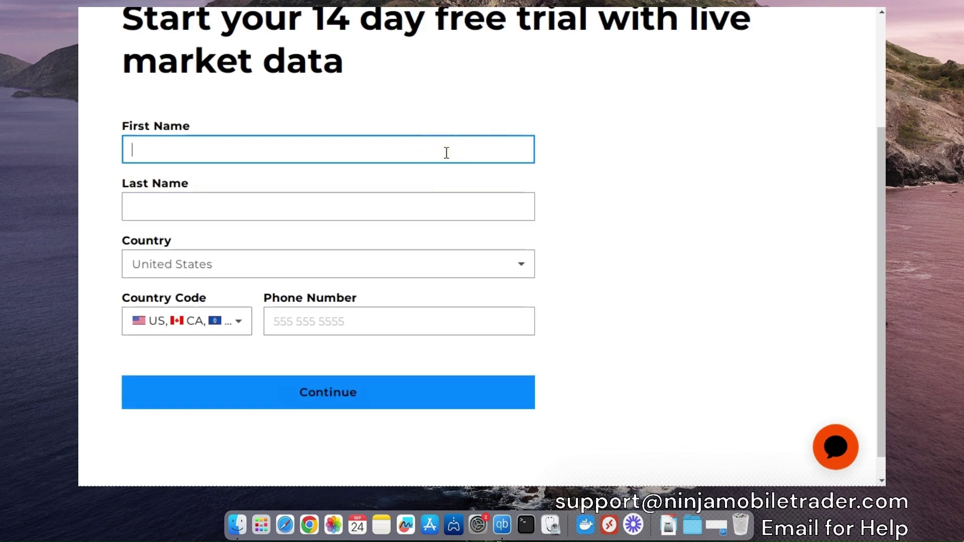
{"action": "type", "text": "George"}
{"action": "key", "text": "Tab"}
{"action": "type", "text": "Washington"}
{"action": "left_click", "coordinate": [354, 394]}
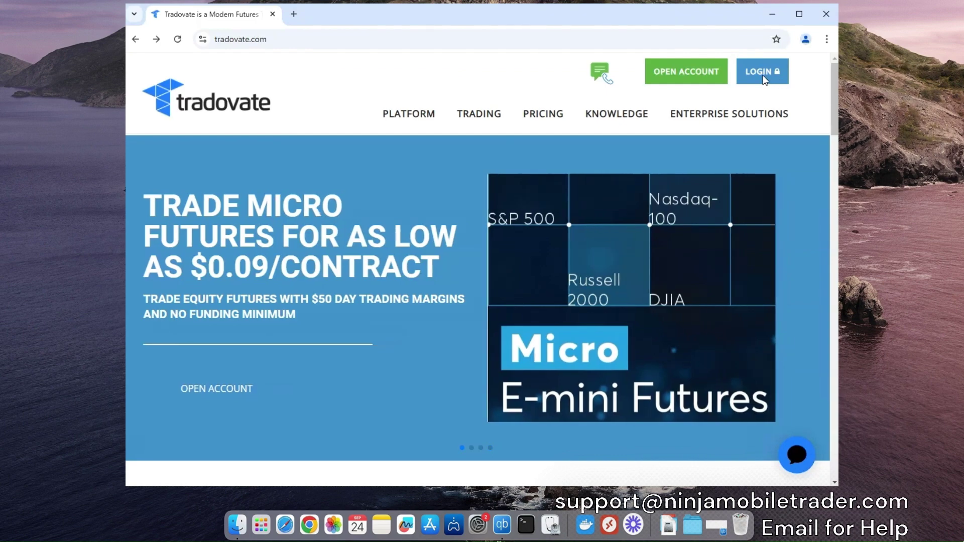
Log in to Tradovate with the saved username and the account password.
{"action": "left_click", "coordinate": [751, 72]}
{"action": "left_click", "coordinate": [339, 163]}
{"action": "left_click", "coordinate": [271, 203]}
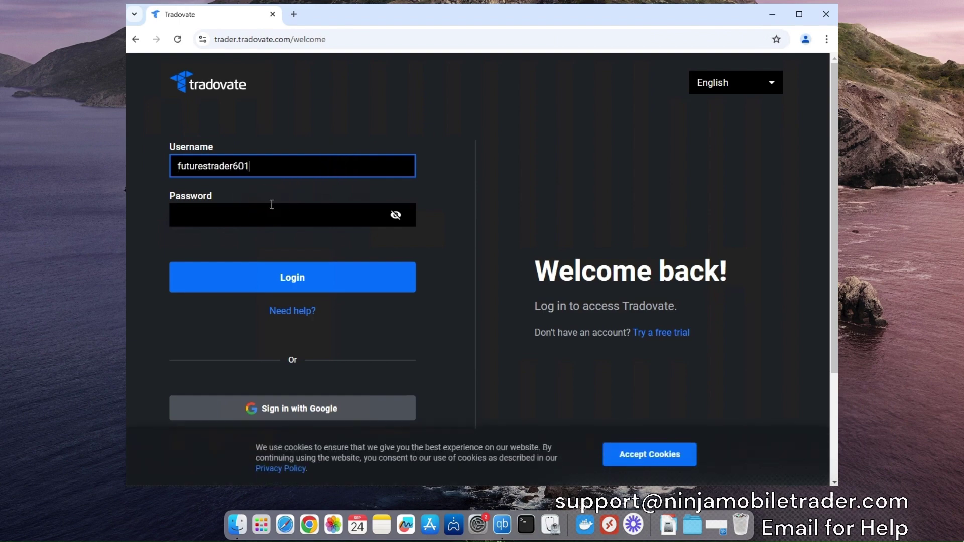
{"action": "left_click", "coordinate": [271, 214]}
{"action": "type", "text": "•••••••"}
{"action": "left_click", "coordinate": [271, 277]}
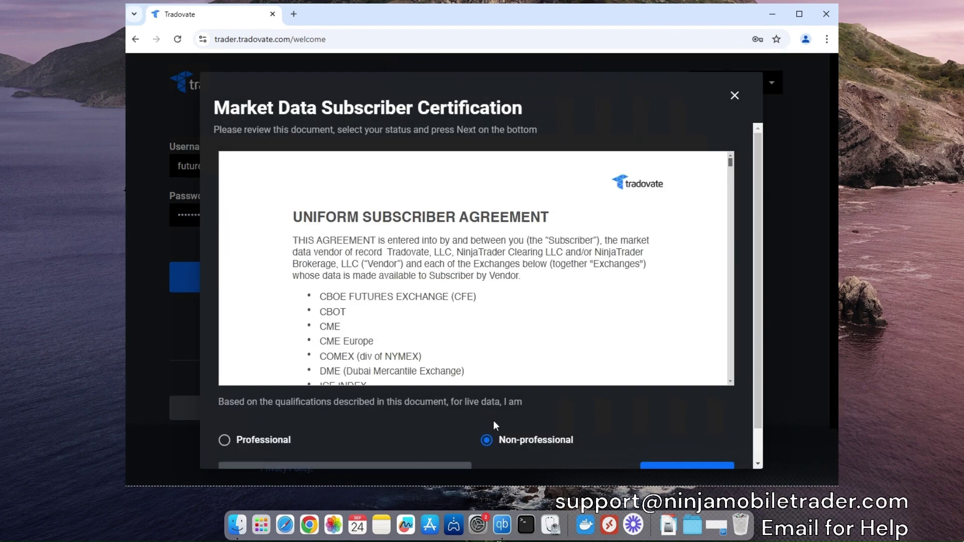
Pass the market data certification, agree to the Subscriber and E-Sign terms, and sign with a typed signature.
{"action": "scroll", "coordinate": [761, 270], "scroll_direction": "down", "scroll_amount": 2}
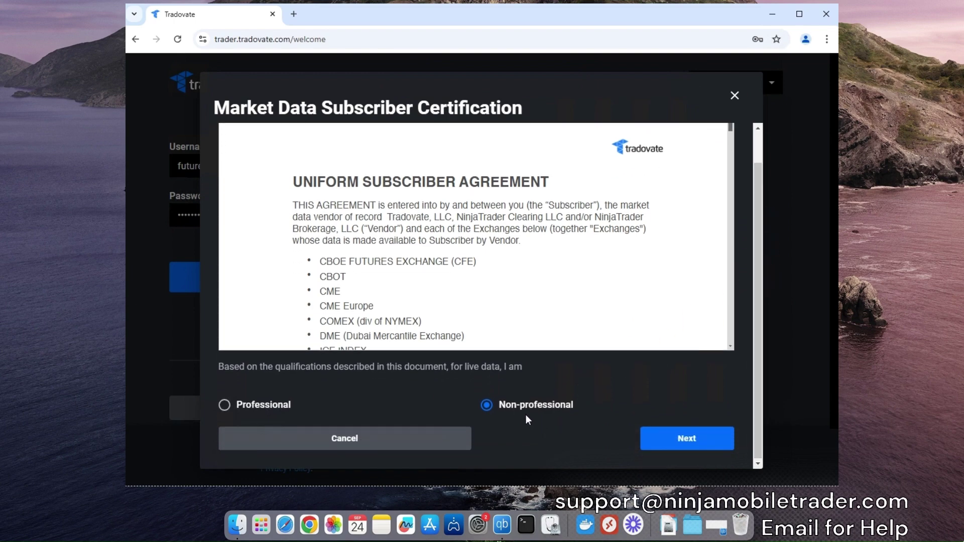
{"action": "left_click", "coordinate": [692, 438]}
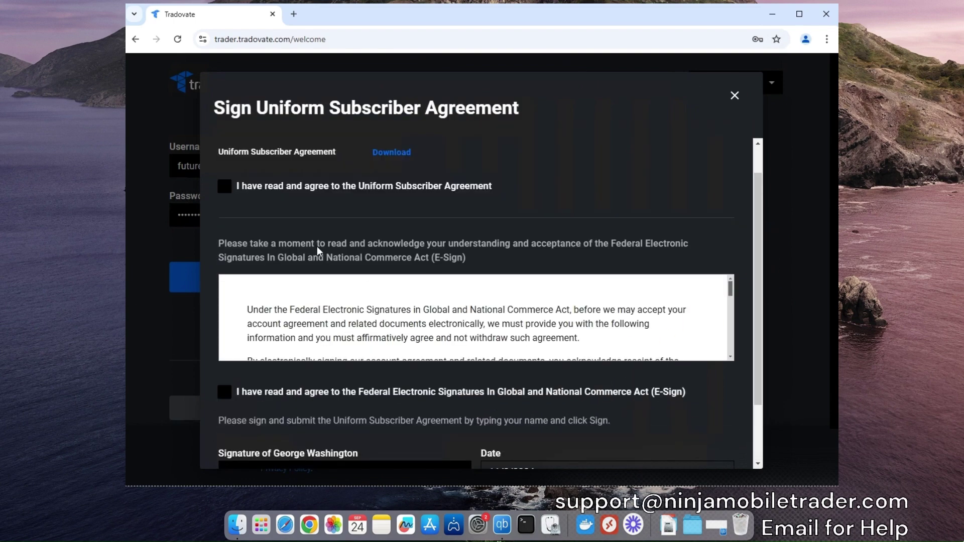
{"action": "left_click", "coordinate": [225, 187]}
{"action": "left_click", "coordinate": [224, 392]}
{"action": "scroll", "coordinate": [227, 389], "scroll_direction": "down", "scroll_amount": 2}
{"action": "left_click", "coordinate": [315, 394]}
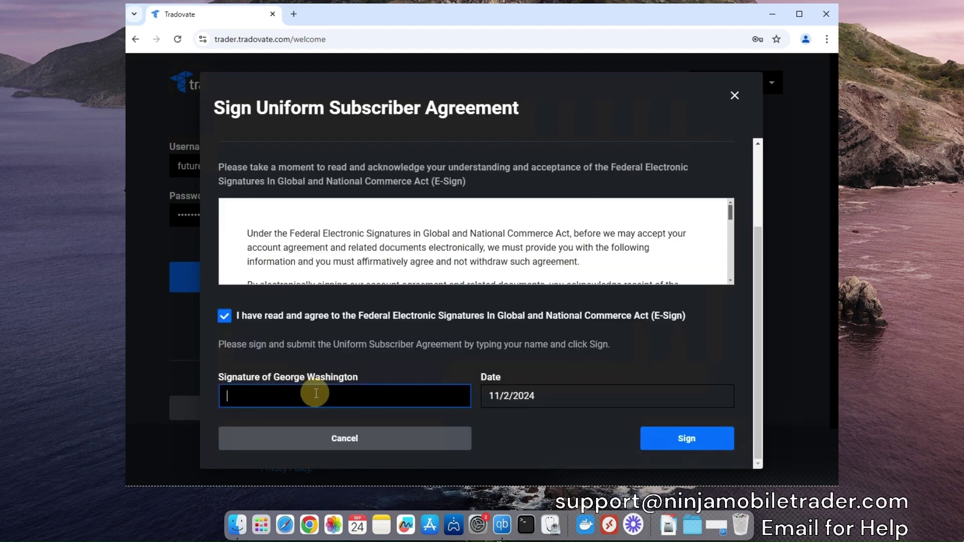
{"action": "type", "text": "George Washinton"}
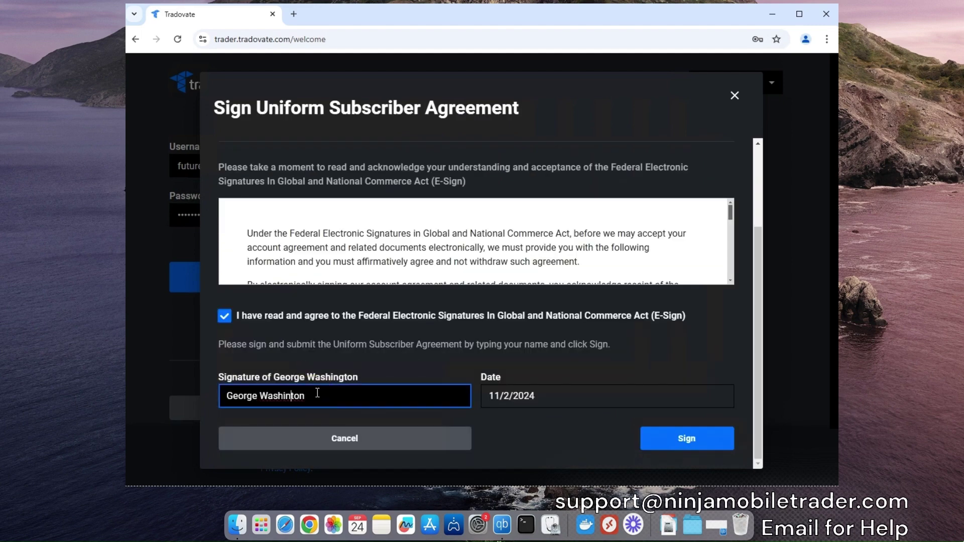
{"action": "type", "text": "g"}
{"action": "left_click", "coordinate": [683, 438]}
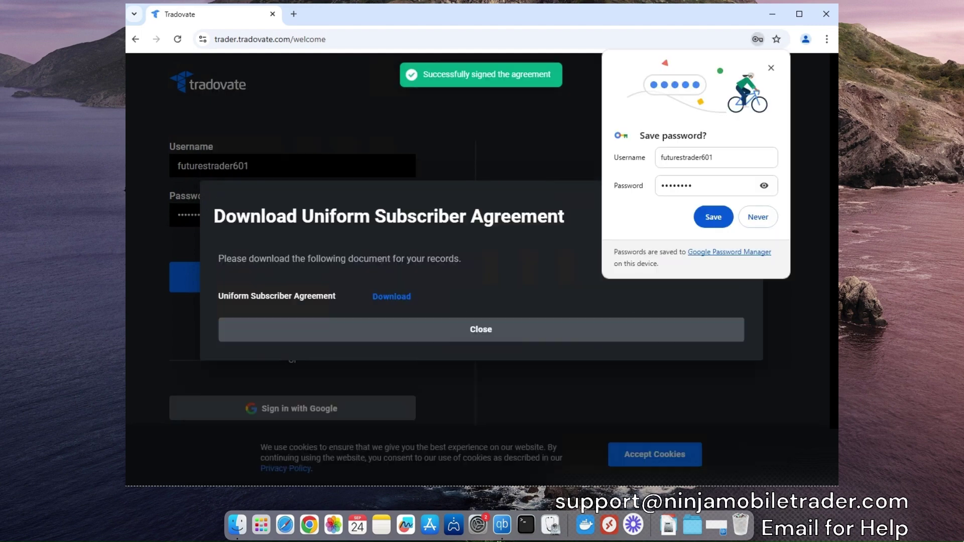
{"action": "left_click", "coordinate": [771, 68]}
{"action": "left_click", "coordinate": [733, 203]}
Accept the NinjaTrader license agreement and open Tradovate's Settings on the Accounts tab.
{"action": "left_click", "coordinate": [267, 268]}
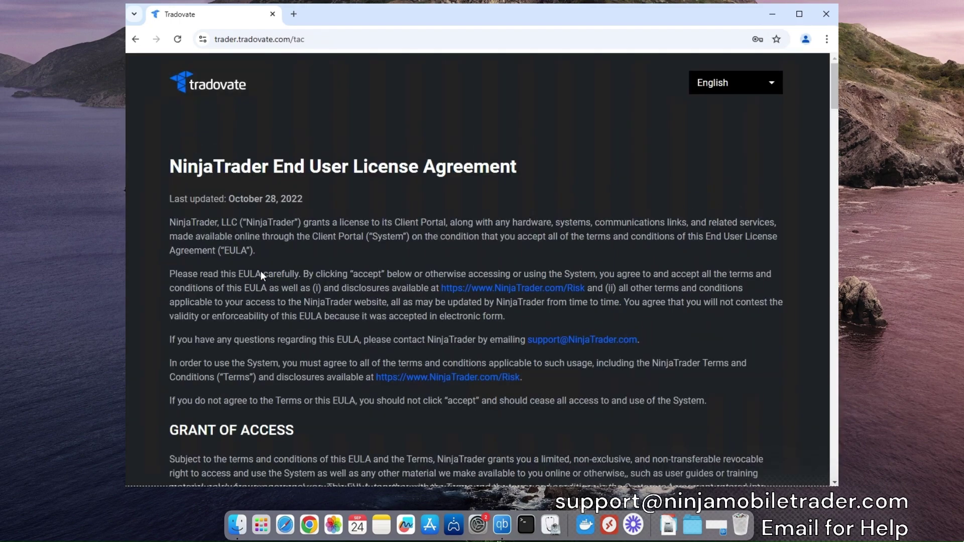
{"action": "scroll", "coordinate": [261, 271], "scroll_direction": "down", "scroll_amount": 20}
{"action": "left_click", "coordinate": [240, 439]}
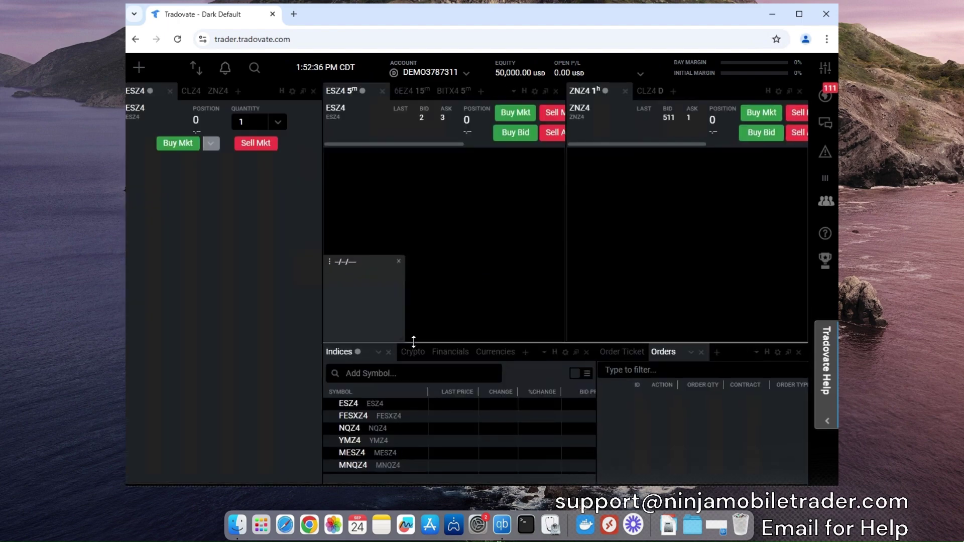
{"action": "left_click", "coordinate": [826, 69]}
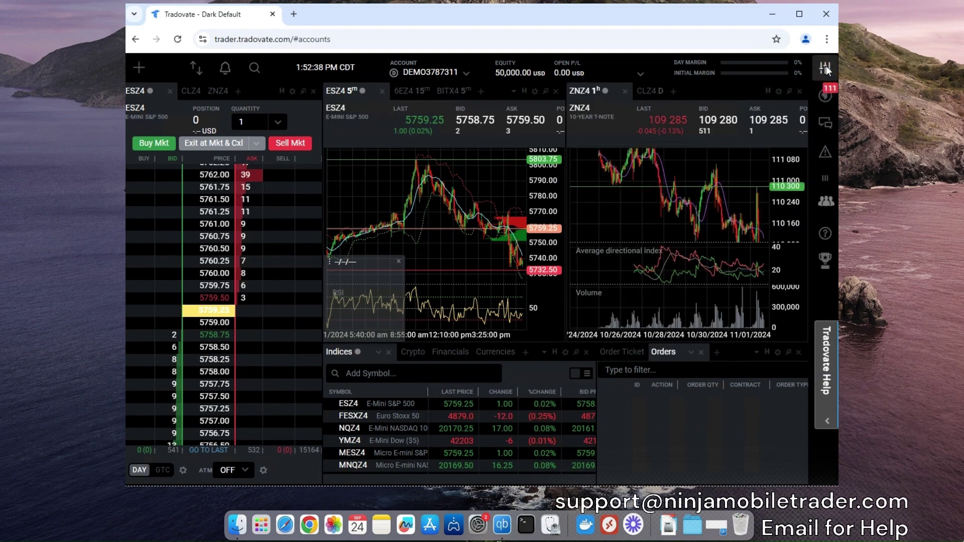
{"action": "left_click", "coordinate": [826, 68]}
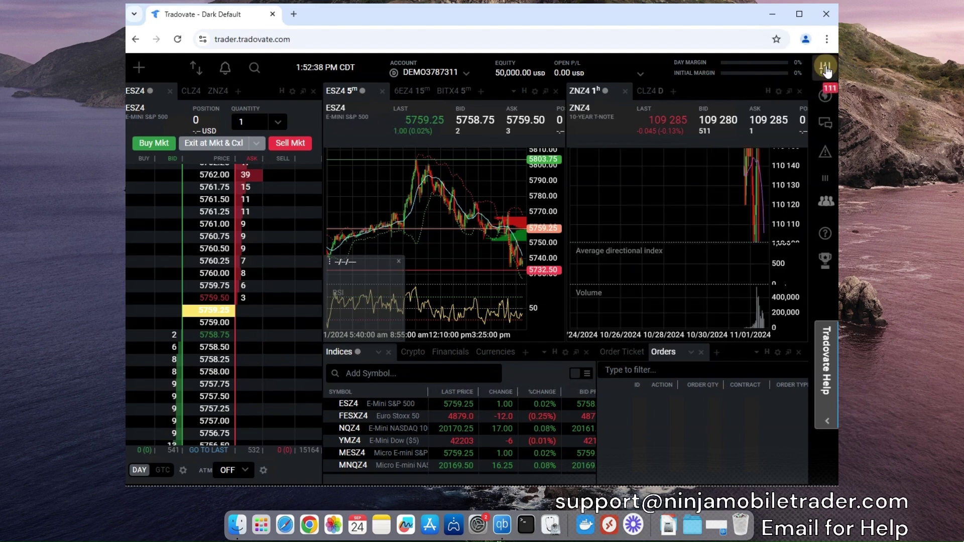
{"action": "left_click", "coordinate": [826, 68]}
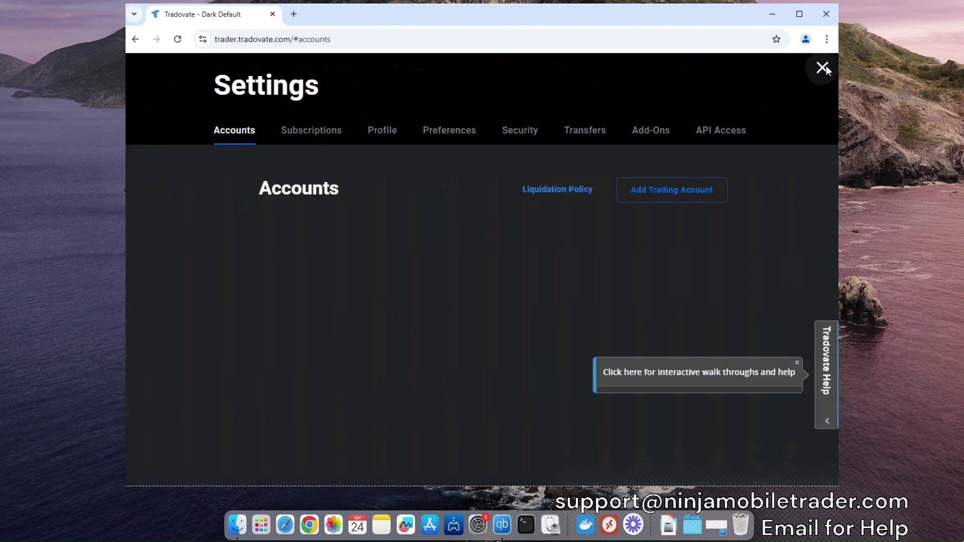
Check on the Add-Ons tab that the TradingView add-on shows Activated.
{"action": "left_click", "coordinate": [651, 130]}
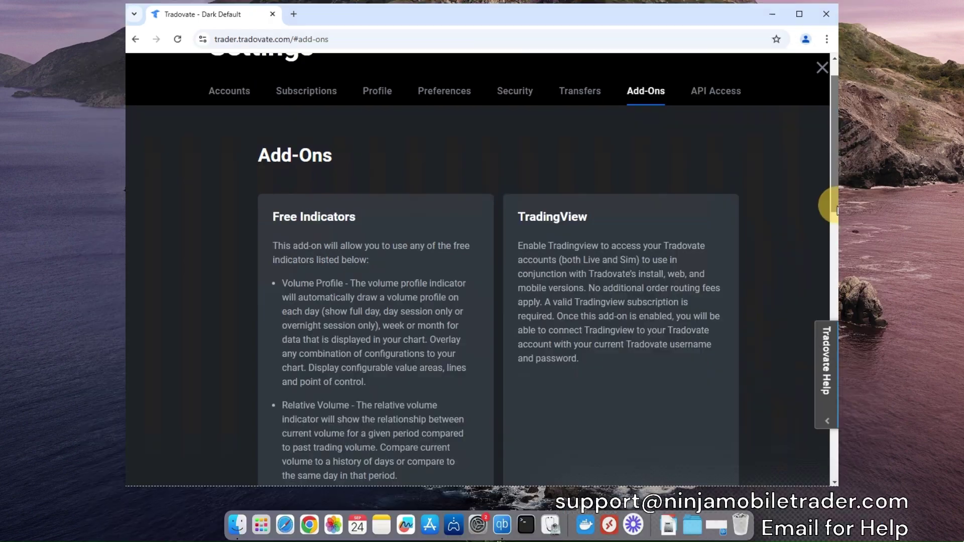
{"action": "scroll", "coordinate": [833, 239], "scroll_direction": "down", "scroll_amount": 3}
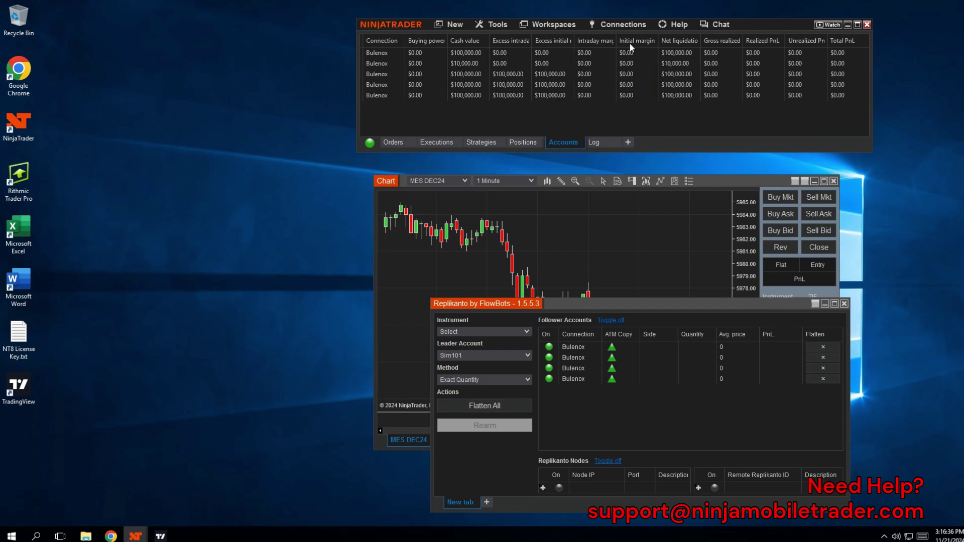
Add a My NinjaTrader connection with the account password and Simulation account type.
{"action": "left_click", "coordinate": [629, 24]}
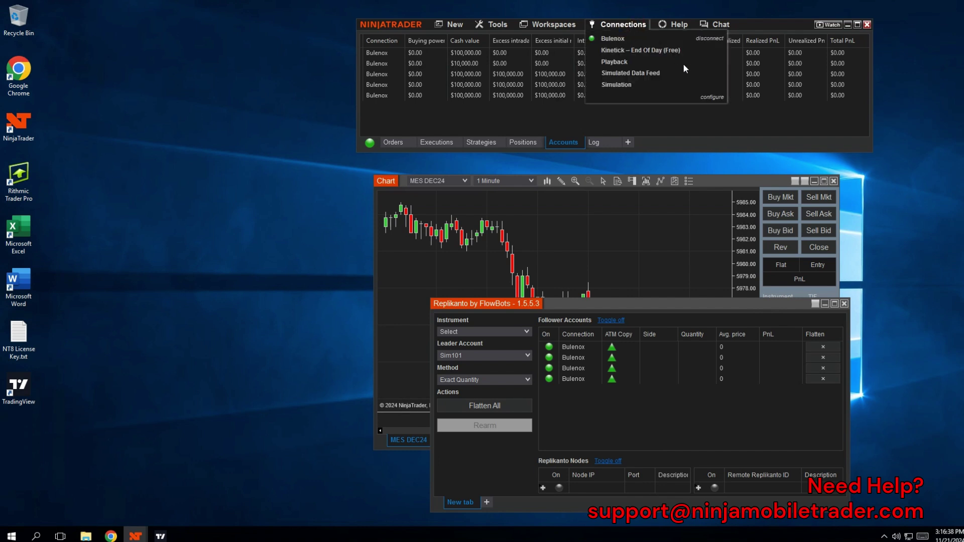
{"action": "left_click", "coordinate": [713, 98]}
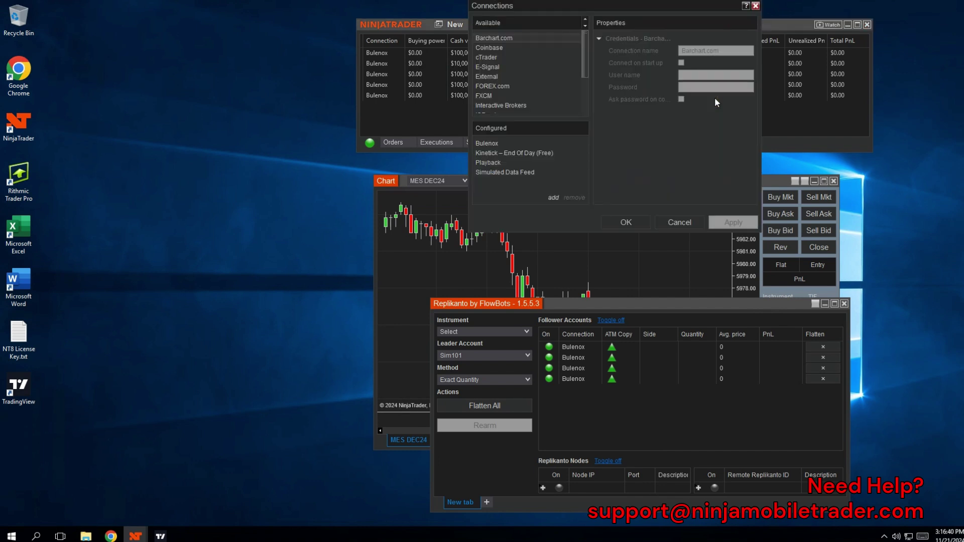
{"action": "left_click_drag", "start_coordinate": [585, 58], "coordinate": [580, 85]}
{"action": "left_click", "coordinate": [511, 90]}
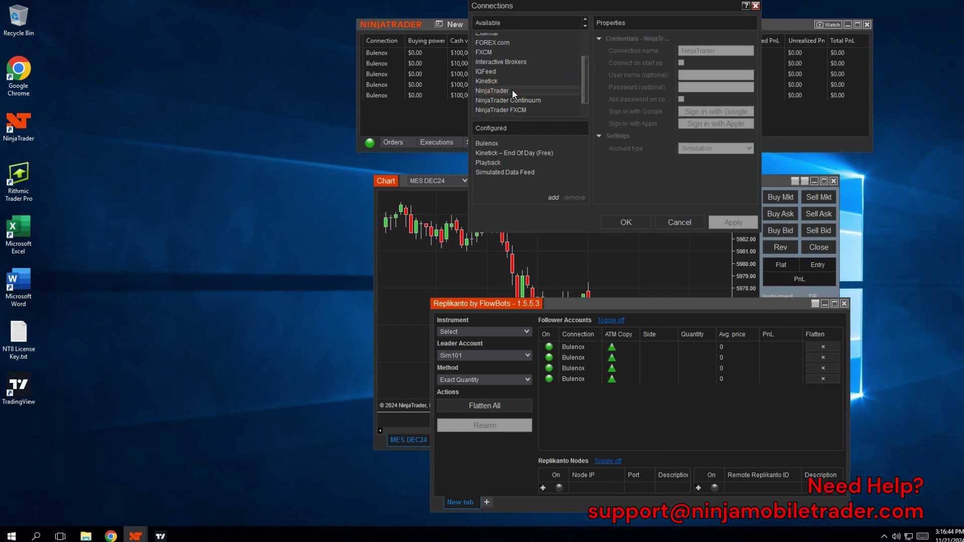
{"action": "double_click", "coordinate": [512, 90]}
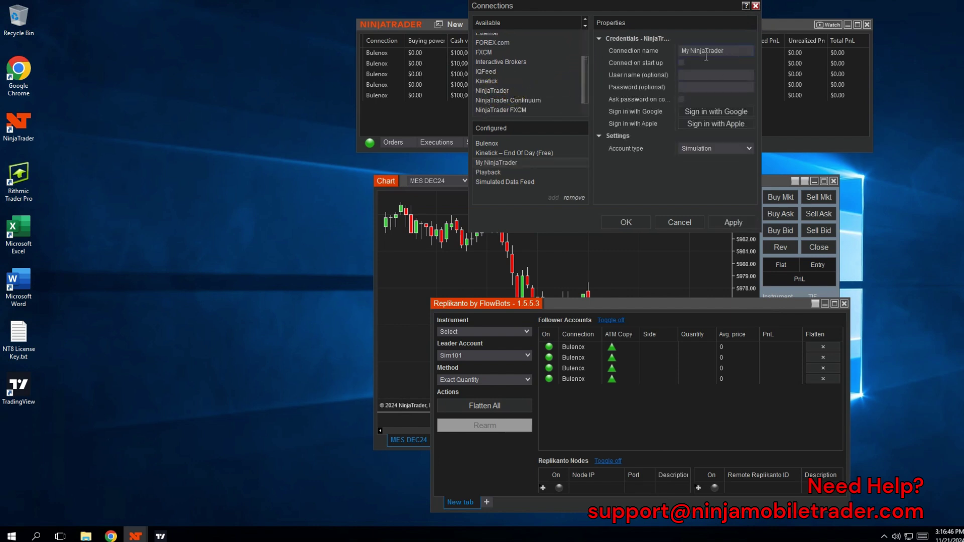
{"action": "left_click", "coordinate": [689, 75]}
{"action": "left_click", "coordinate": [691, 89]}
{"action": "type", "text": "******"}
{"action": "left_click", "coordinate": [706, 148]}
{"action": "left_click", "coordinate": [709, 170]}
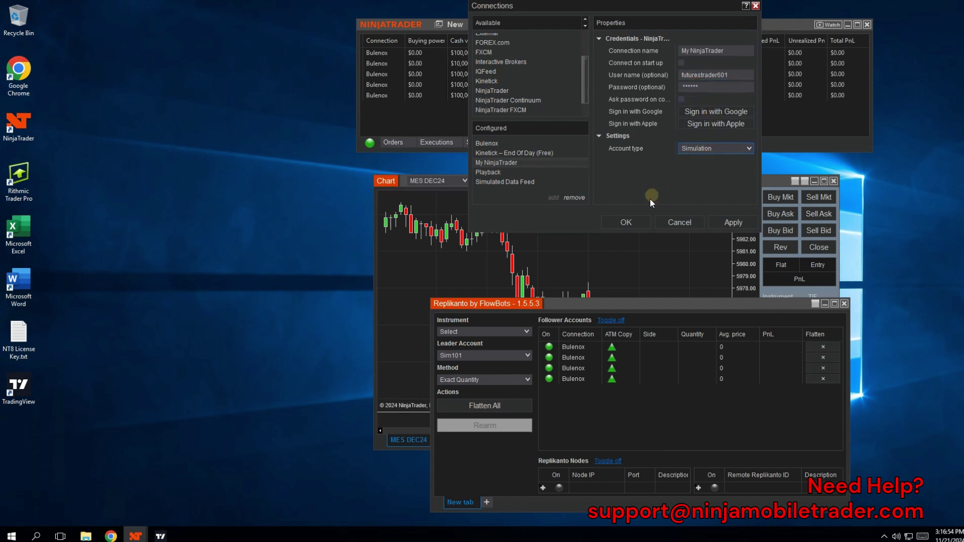
{"action": "left_click", "coordinate": [626, 222]}
Reconnect to Bulenox from the Connections menu.
{"action": "left_click", "coordinate": [627, 27]}
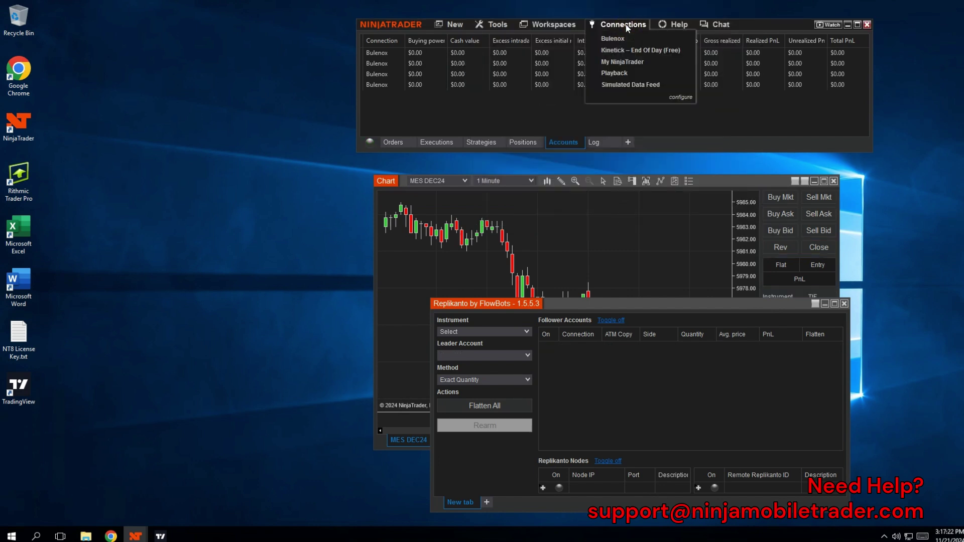
{"action": "left_click", "coordinate": [618, 42]}
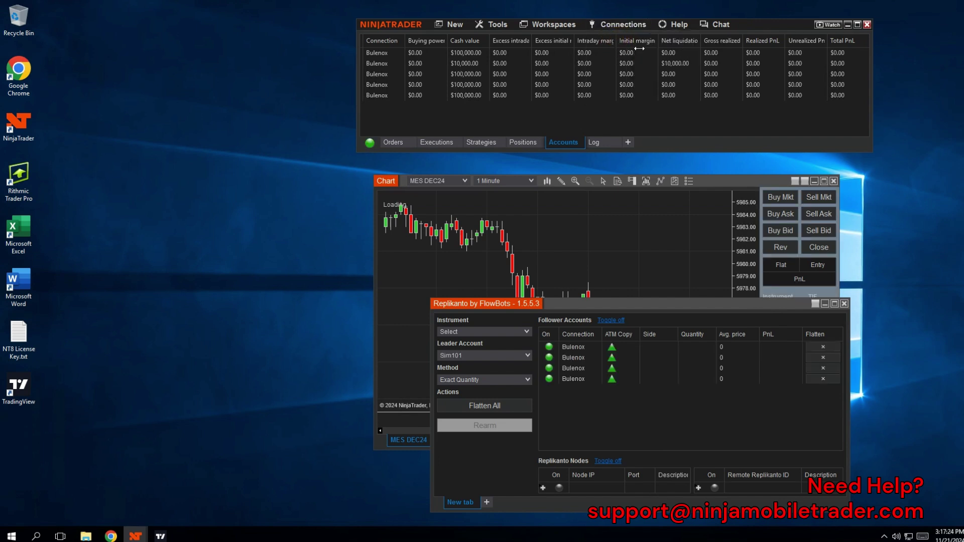
{"action": "left_click", "coordinate": [617, 27]}
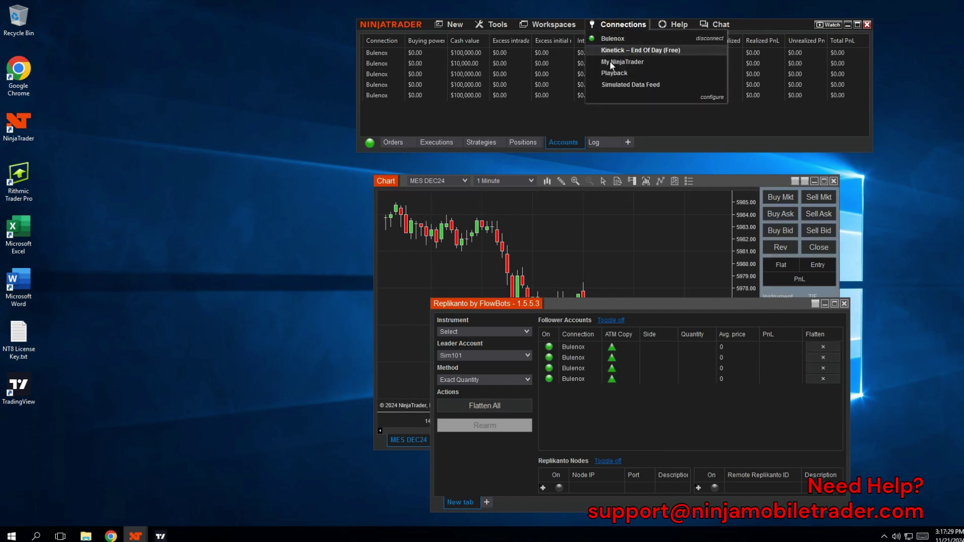
{"action": "left_click", "coordinate": [610, 61]}
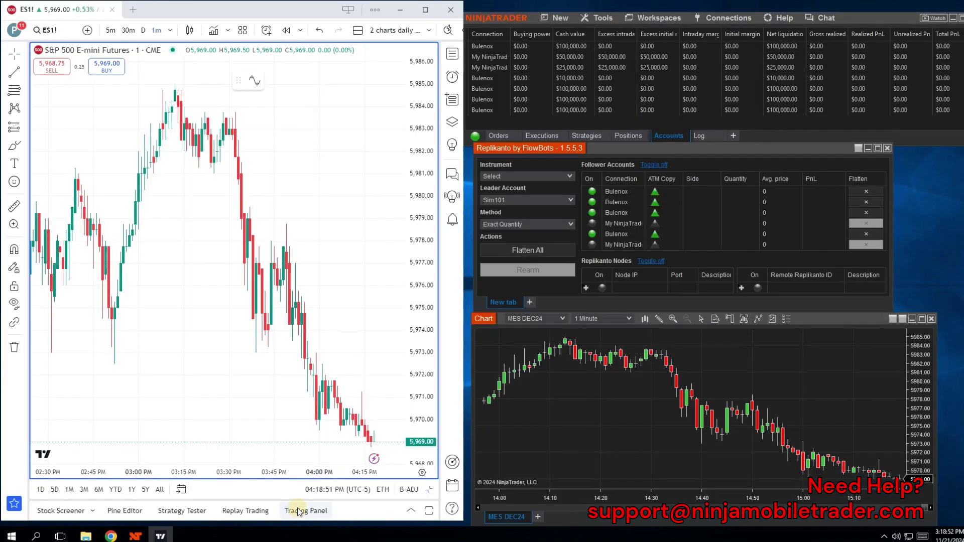
Log in to the Tradovate demo account from TradingView's trading panel with the account username and password.
{"action": "left_click", "coordinate": [306, 511]}
{"action": "left_click", "coordinate": [276, 472]}
{"action": "type", "text": "fu"}
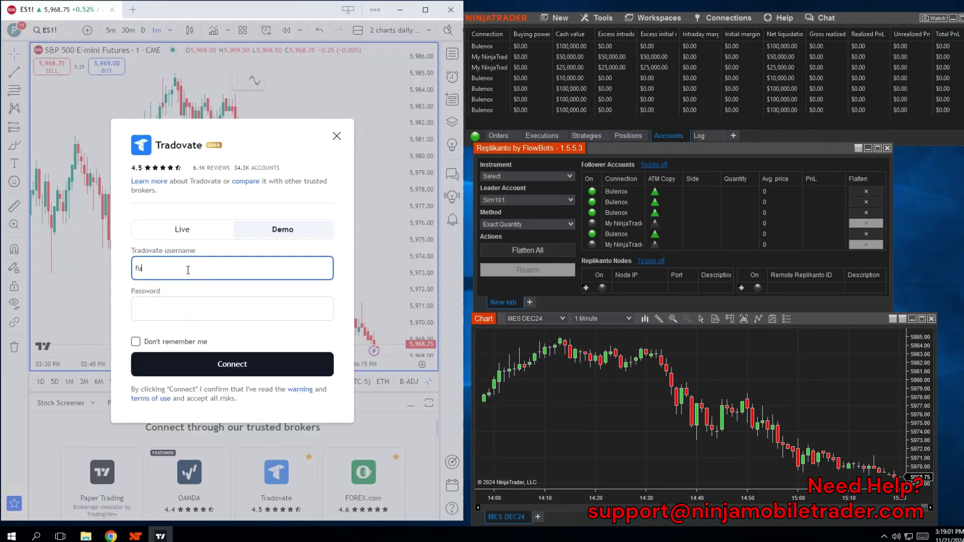
{"action": "type", "text": "turestrader601"}
{"action": "left_click", "coordinate": [185, 307]}
{"action": "type", "text": "•••••••"}
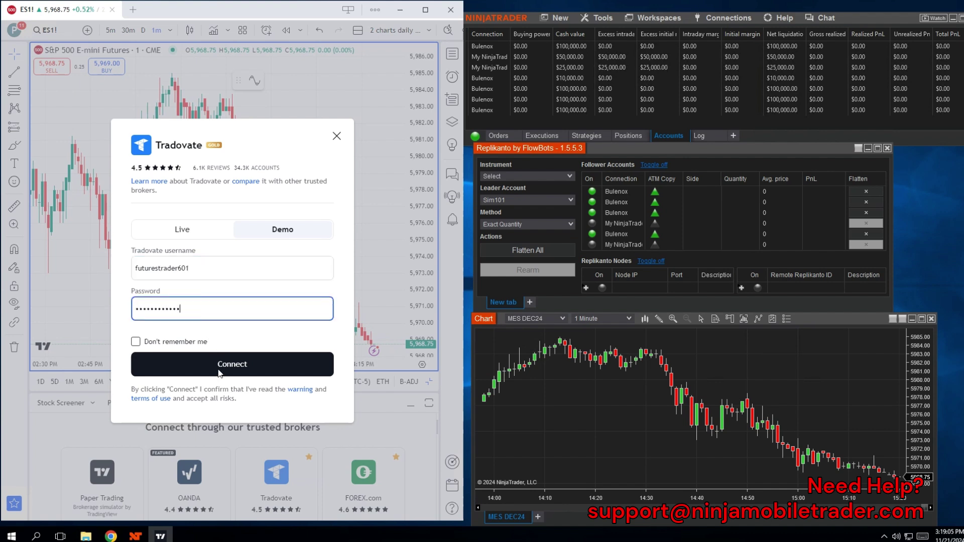
{"action": "left_click", "coordinate": [220, 370]}
{"action": "left_click", "coordinate": [228, 371]}
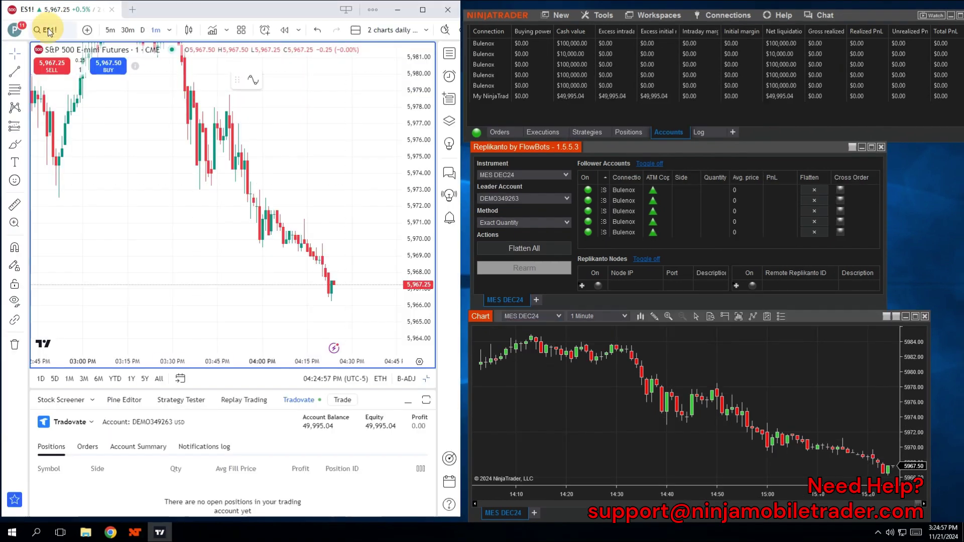
Switch the chart to the MES micro futures (MES1!).
{"action": "left_click", "coordinate": [48, 31]}
{"action": "type", "text": "MES"}
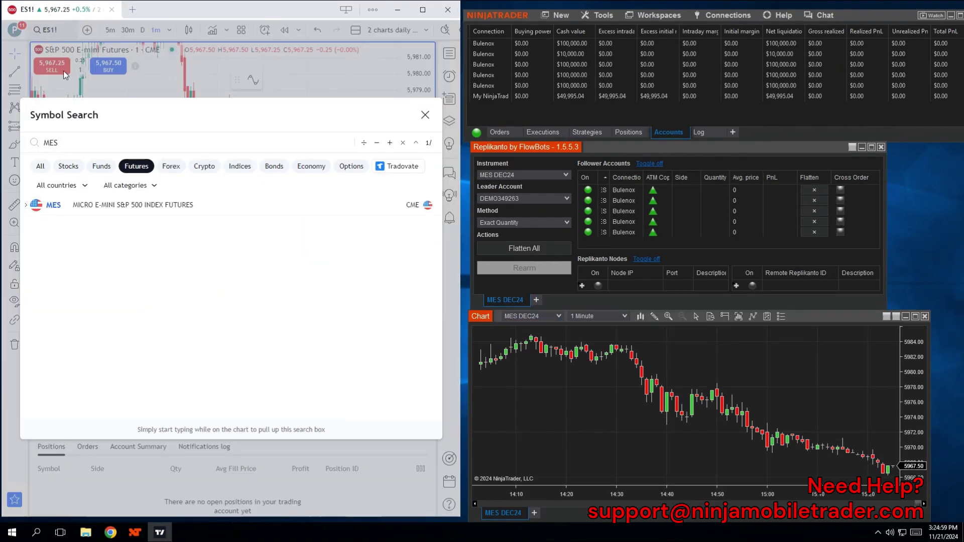
{"action": "left_click", "coordinate": [56, 207]}
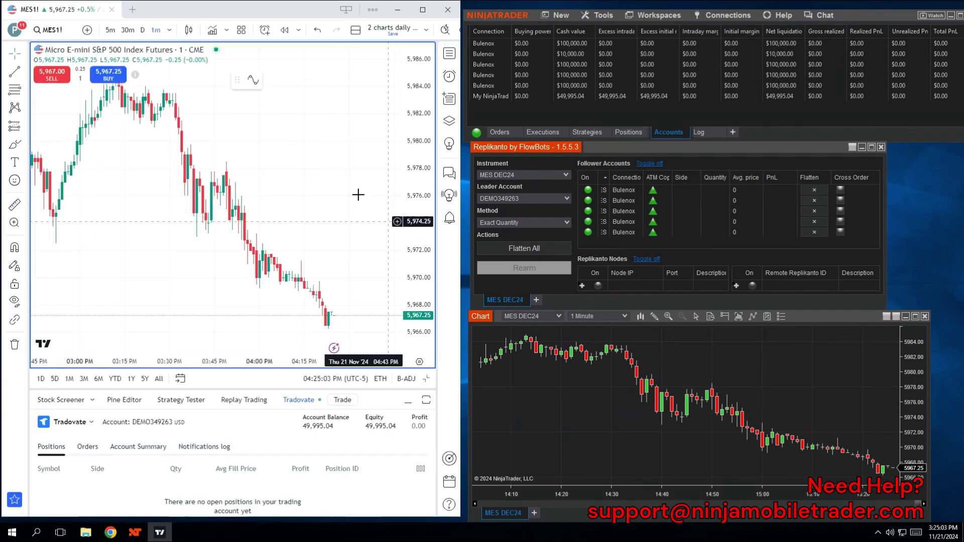
Place a one-contract sell limit at 5,978.75, then adjust it to 5,978.25.
{"action": "right_click", "coordinate": [339, 159]}
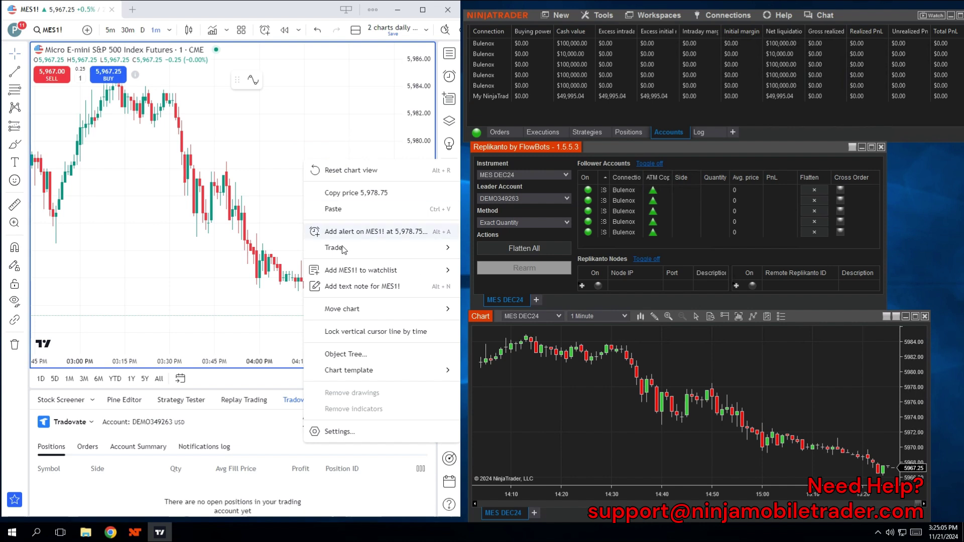
{"action": "mouse_move", "coordinate": [333, 248]}
{"action": "left_click", "coordinate": [184, 250]}
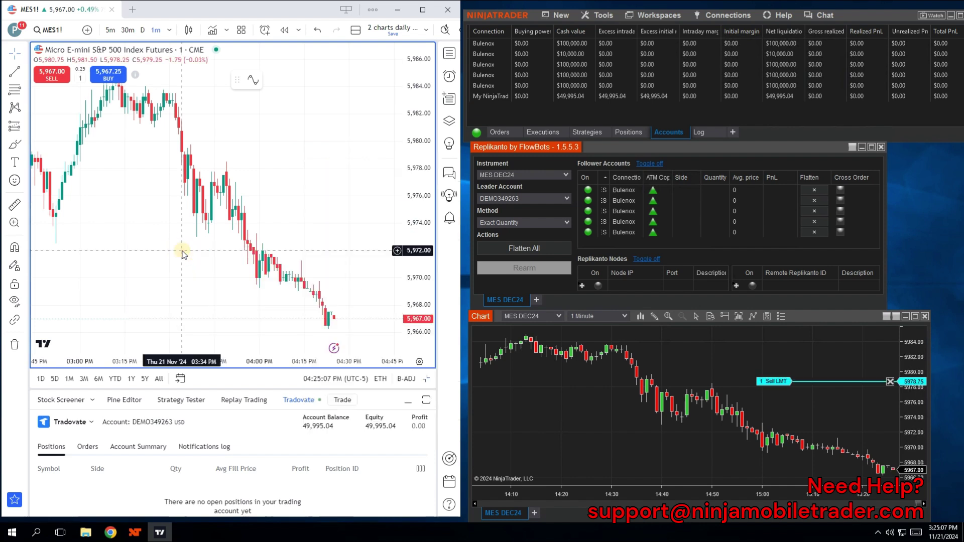
{"action": "left_click_drag", "start_coordinate": [333, 163], "coordinate": [335, 168]}
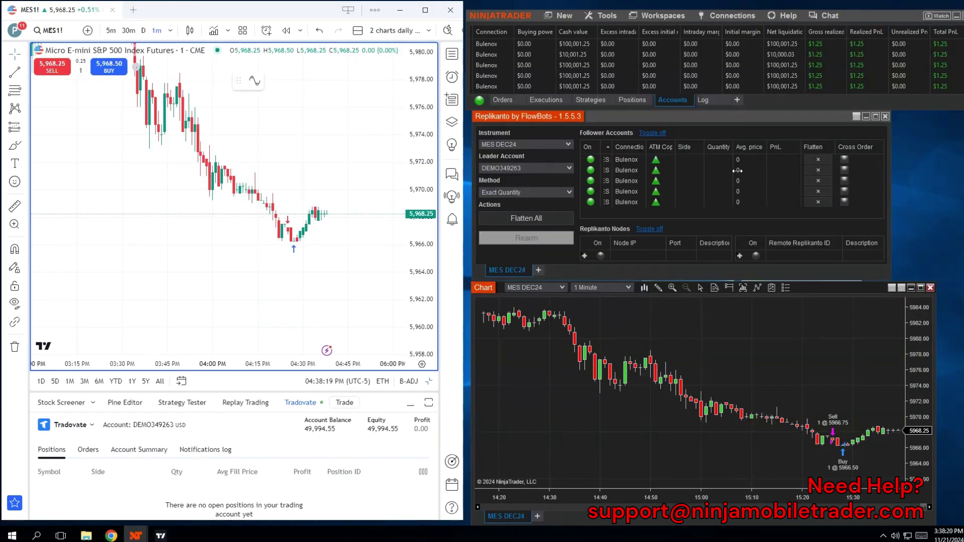
{"action": "left_click", "coordinate": [552, 159]}
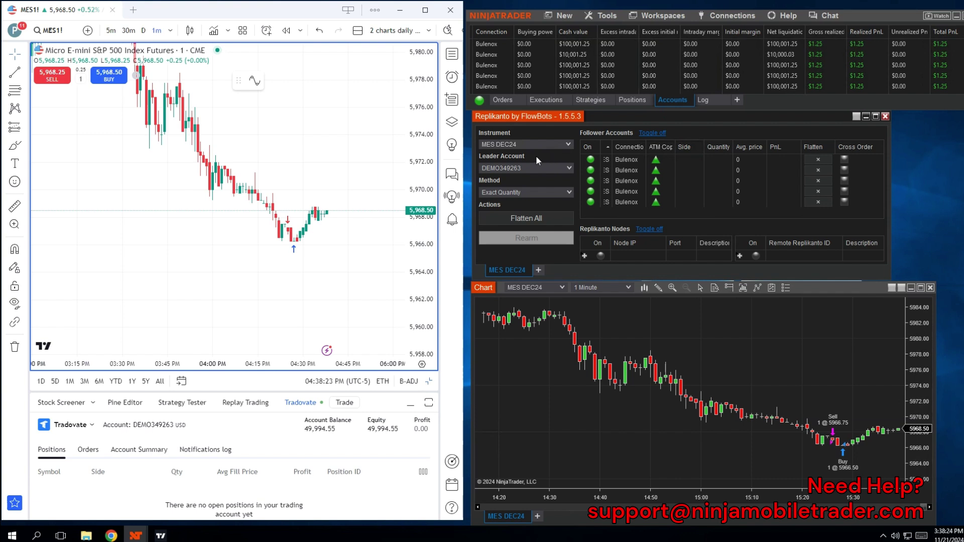
{"action": "left_click", "coordinate": [567, 144]}
{"action": "left_click", "coordinate": [510, 156]}
{"action": "right_click", "coordinate": [519, 269]}
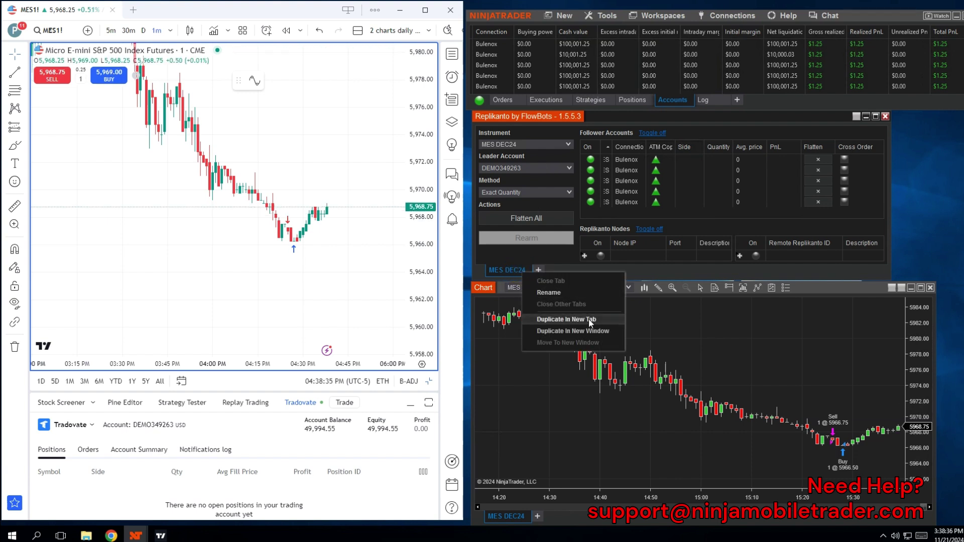
{"action": "left_click", "coordinate": [542, 179]}
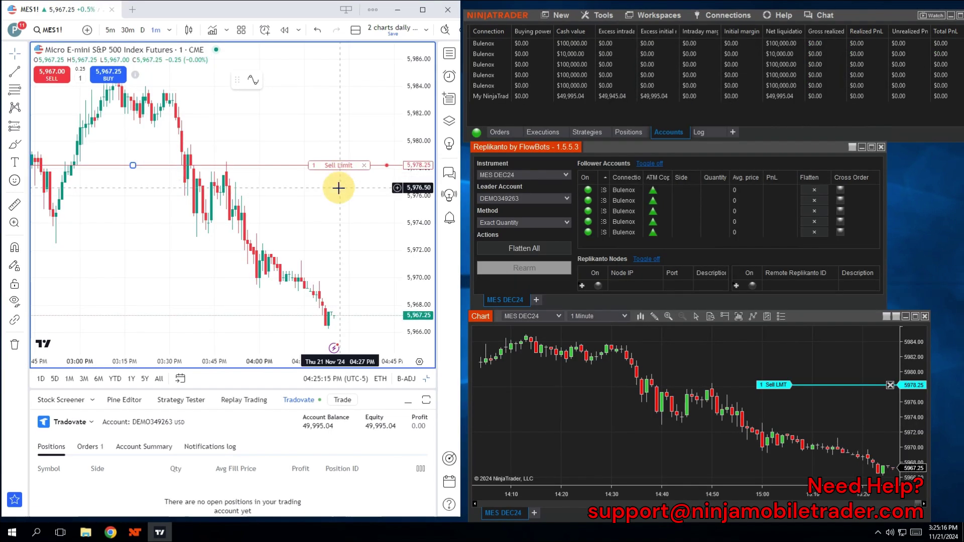
Cancel the pending sell limit and start a new MESZ4 sell order with take profit at 5,972.75.
{"action": "left_click", "coordinate": [365, 173]}
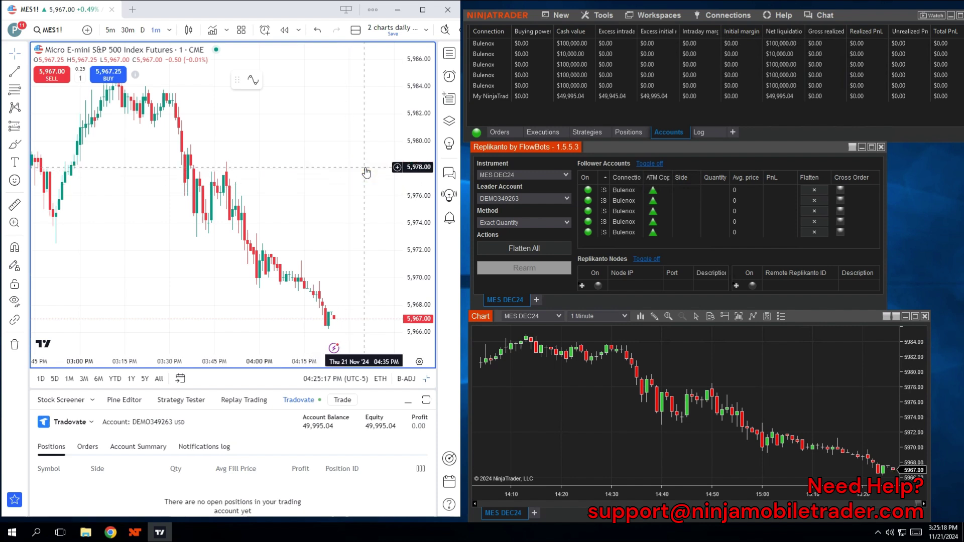
{"action": "right_click", "coordinate": [322, 189]}
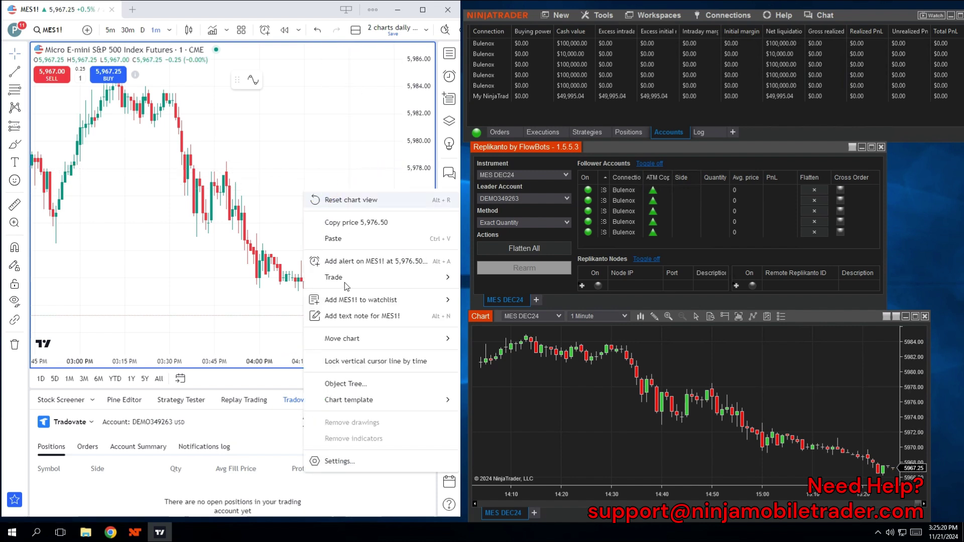
{"action": "mouse_move", "coordinate": [347, 288]}
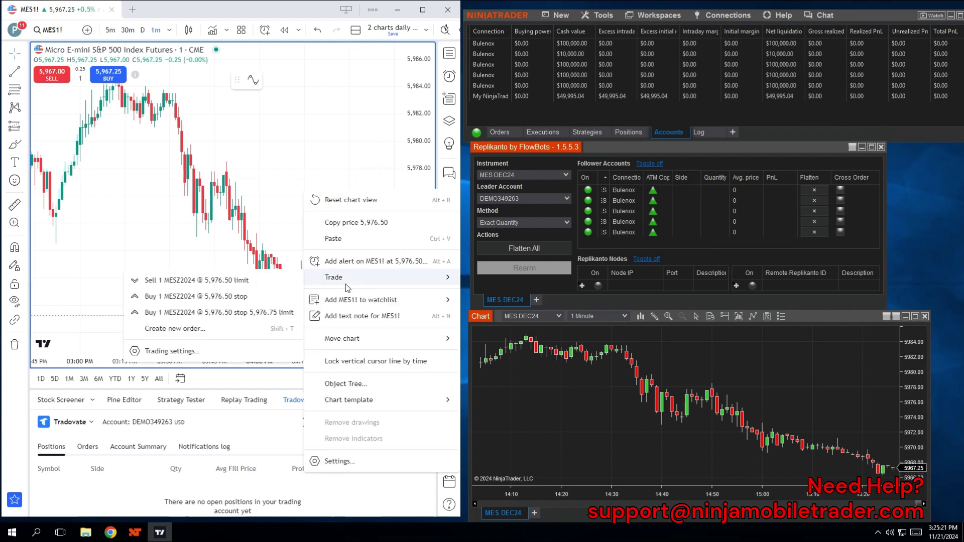
{"action": "left_click", "coordinate": [203, 329]}
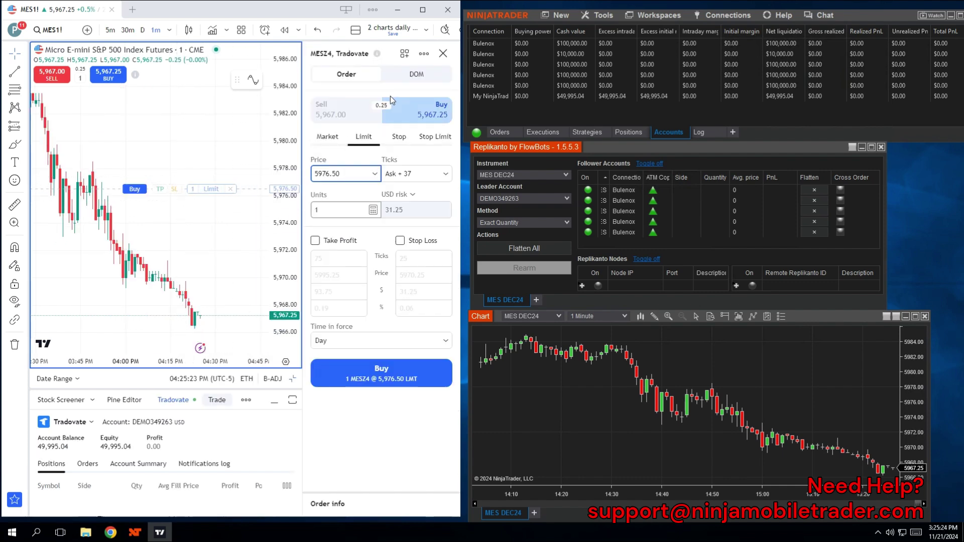
{"action": "left_click", "coordinate": [330, 110]}
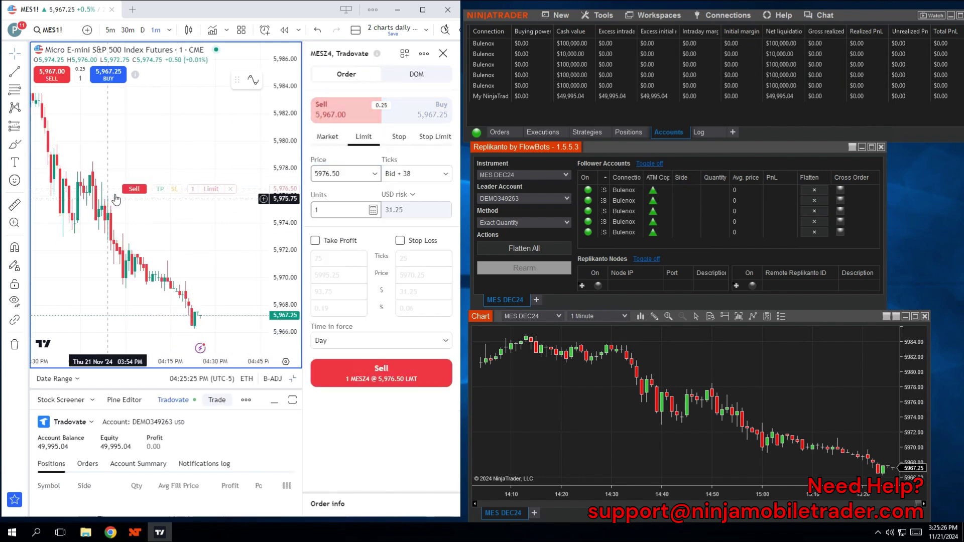
{"action": "left_click_drag", "start_coordinate": [160, 189], "coordinate": [160, 250]}
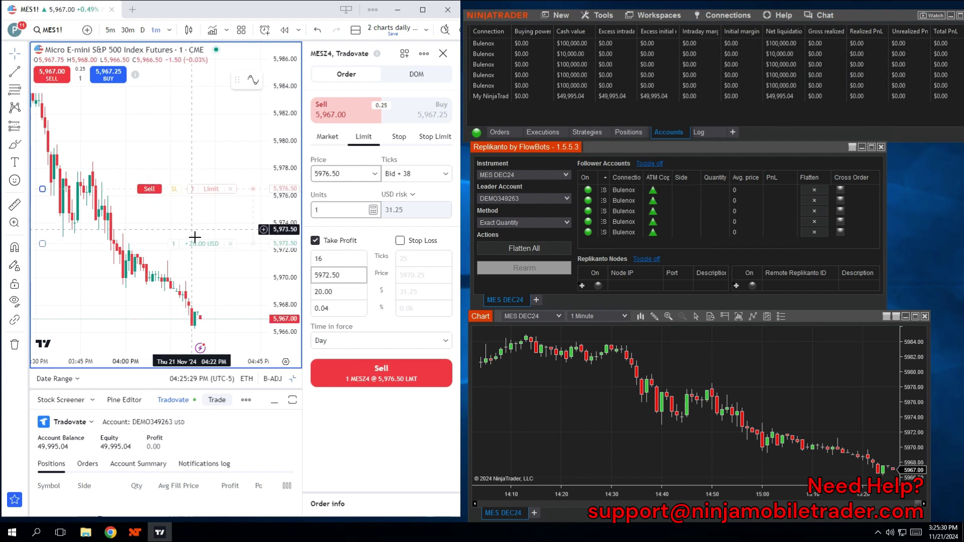
{"action": "left_click", "coordinate": [149, 189]}
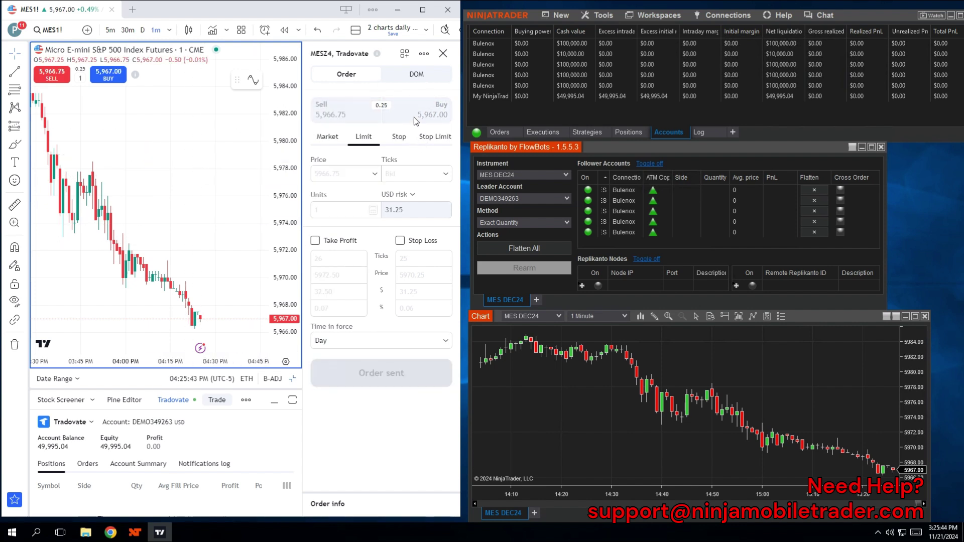
Send a one-contract MESZ4 market sell with both take profit and stop loss attached.
{"action": "left_click", "coordinate": [329, 136]}
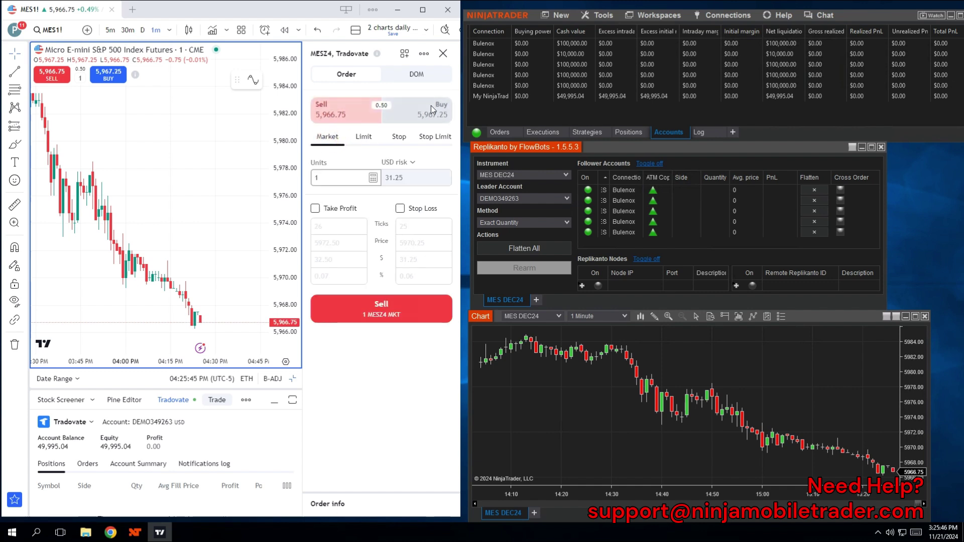
{"action": "left_click", "coordinate": [315, 208]}
{"action": "left_click", "coordinate": [400, 208]}
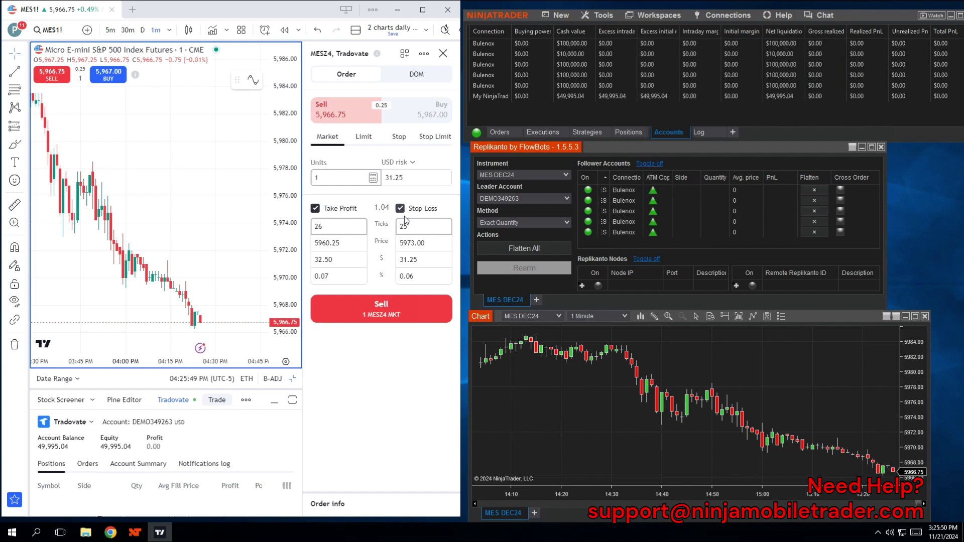
{"action": "left_click", "coordinate": [369, 307]}
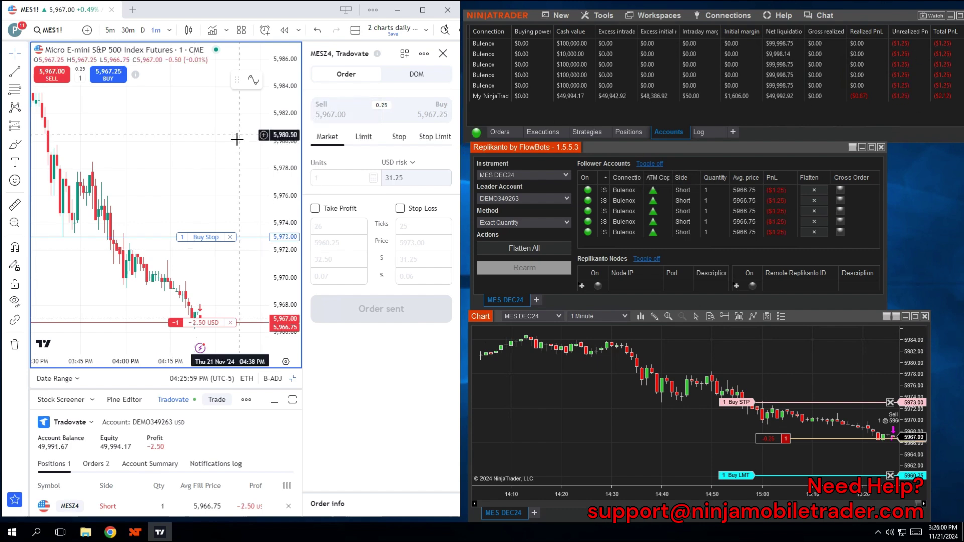
Drag the short's profit target to 5,963.00 and its stop loss to 5,970.00.
{"action": "left_click_drag", "start_coordinate": [203, 238], "coordinate": [204, 169]}
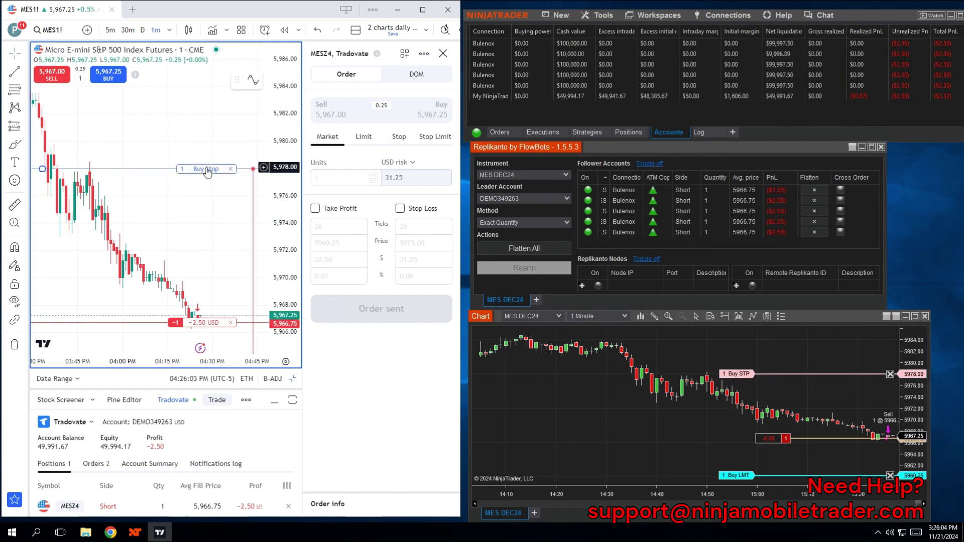
{"action": "left_click", "coordinate": [200, 323]}
{"action": "left_click_drag", "start_coordinate": [207, 338], "coordinate": [207, 184]}
{"action": "left_click_drag", "start_coordinate": [200, 289], "coordinate": [201, 255]}
{"action": "left_click_drag", "start_coordinate": [222, 150], "coordinate": [211, 183]}
{"action": "left_click_drag", "start_coordinate": [204, 80], "coordinate": [203, 189]}
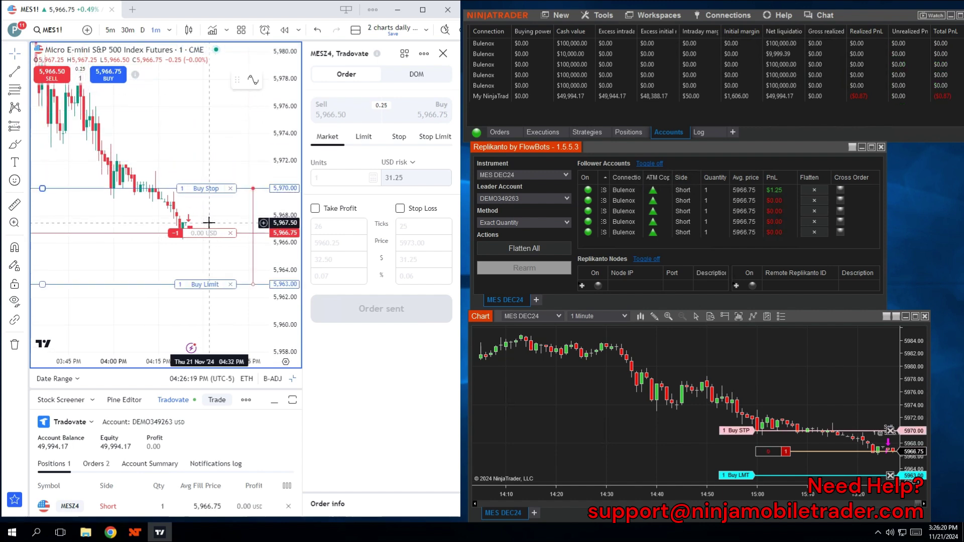